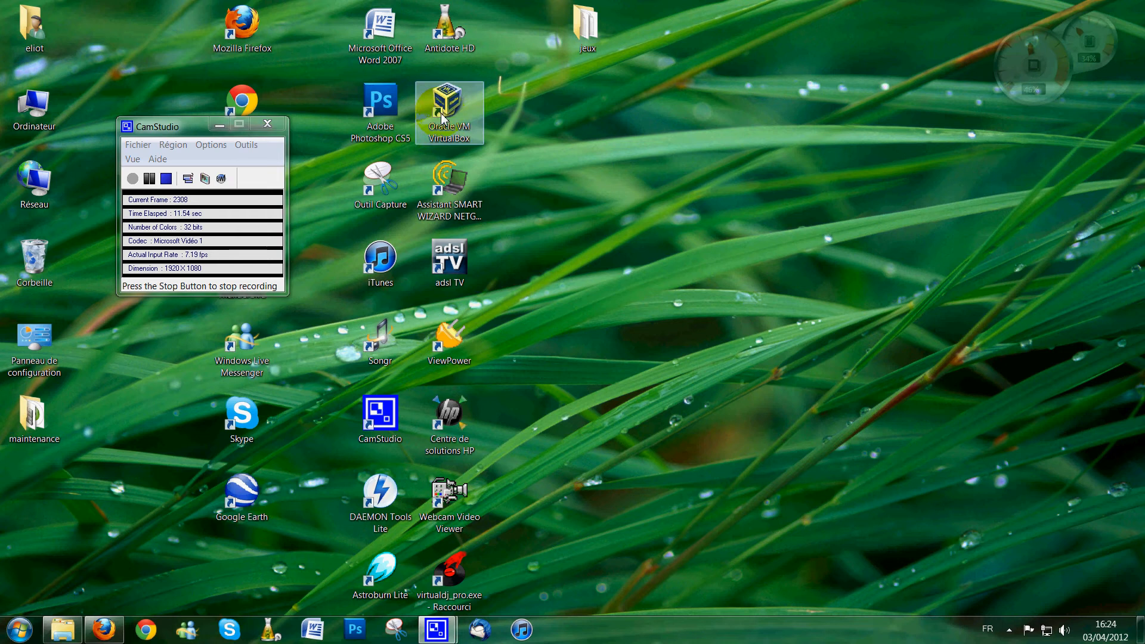
# Step: Move the Oracle VM VirtualBox shortcut to an empty area of the desktop and deselect it
pyautogui.moveTo(705, 114); pyautogui.dragTo(813, 278)
pyautogui.moveTo(663, 113); pyautogui.dragTo(803, 290)
pyautogui.moveTo(686, 122); pyautogui.dragTo(751, 232)
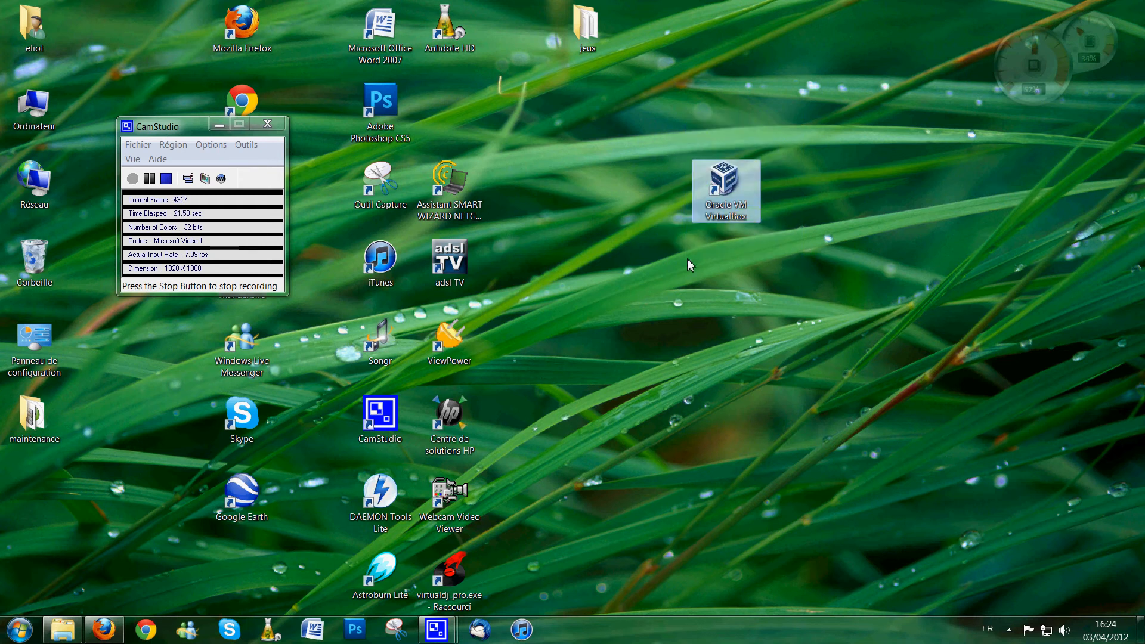
pyautogui.doubleClick(735, 198)
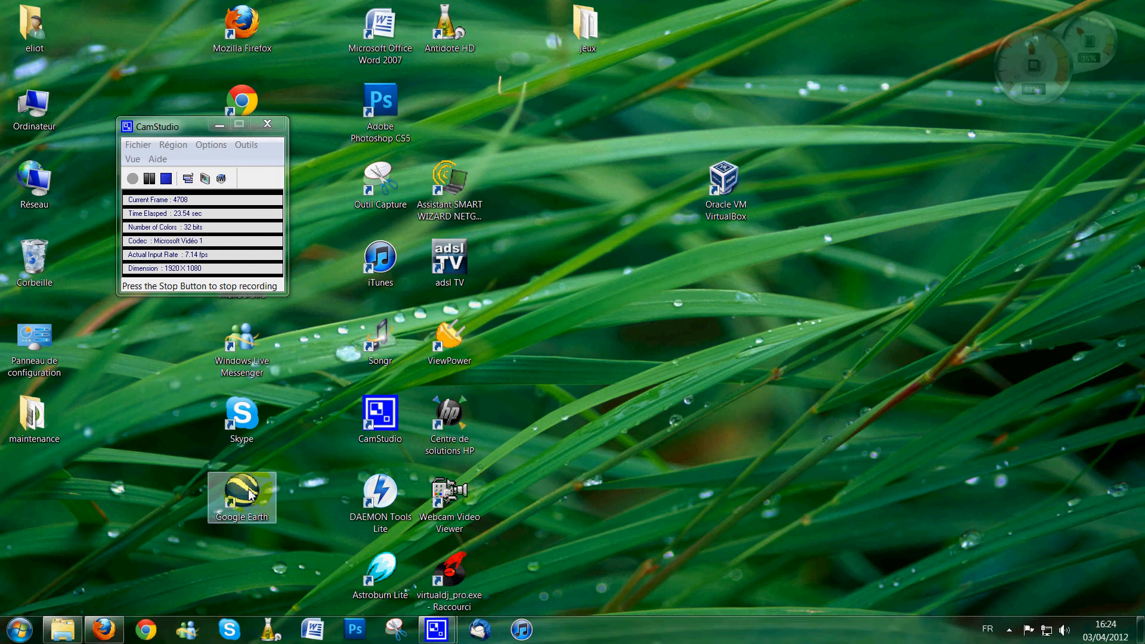
# Step: Switch to Firefox and search the web for "telecharger virtualbox"
pyautogui.moveTo(104, 624)
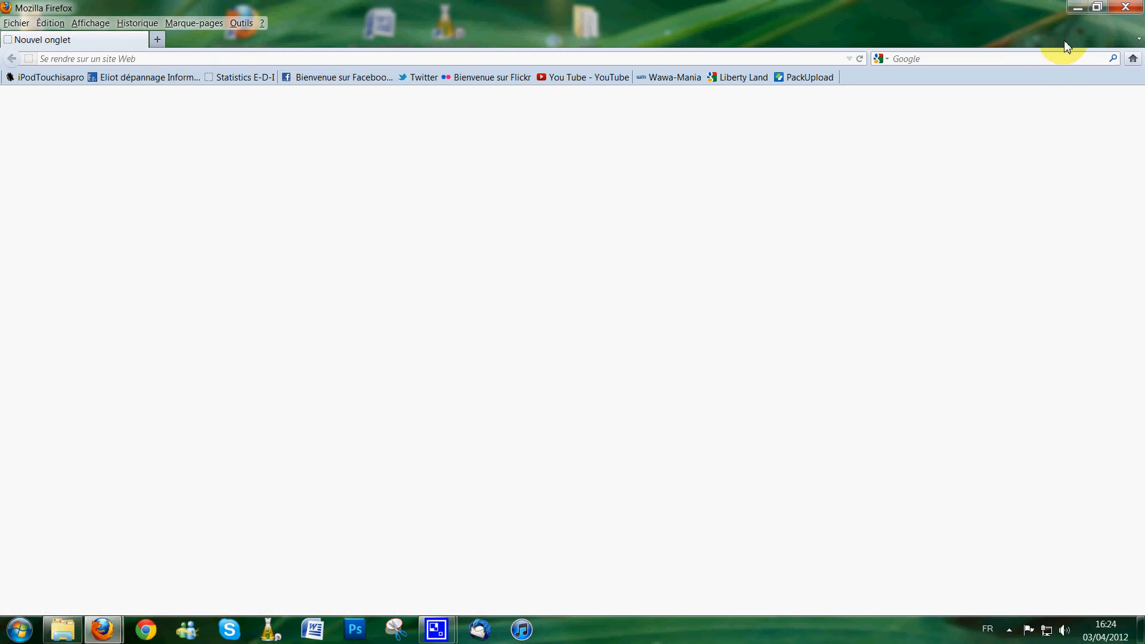
pyautogui.click(1069, 61)
pyautogui.write('telecharger virtual')
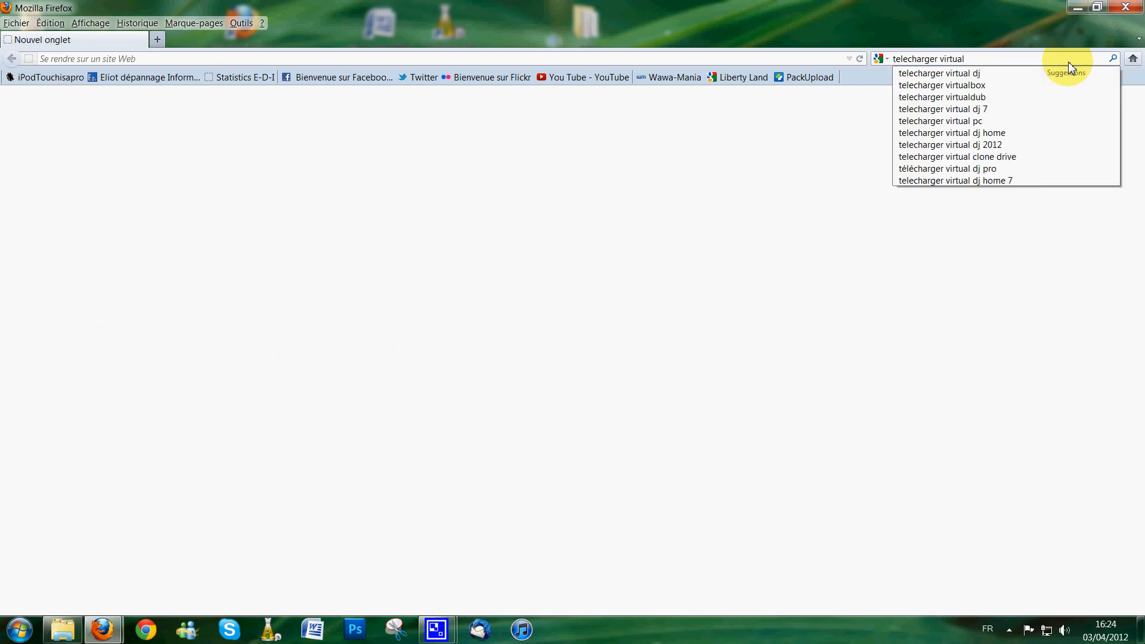
pyautogui.click(1005, 92)
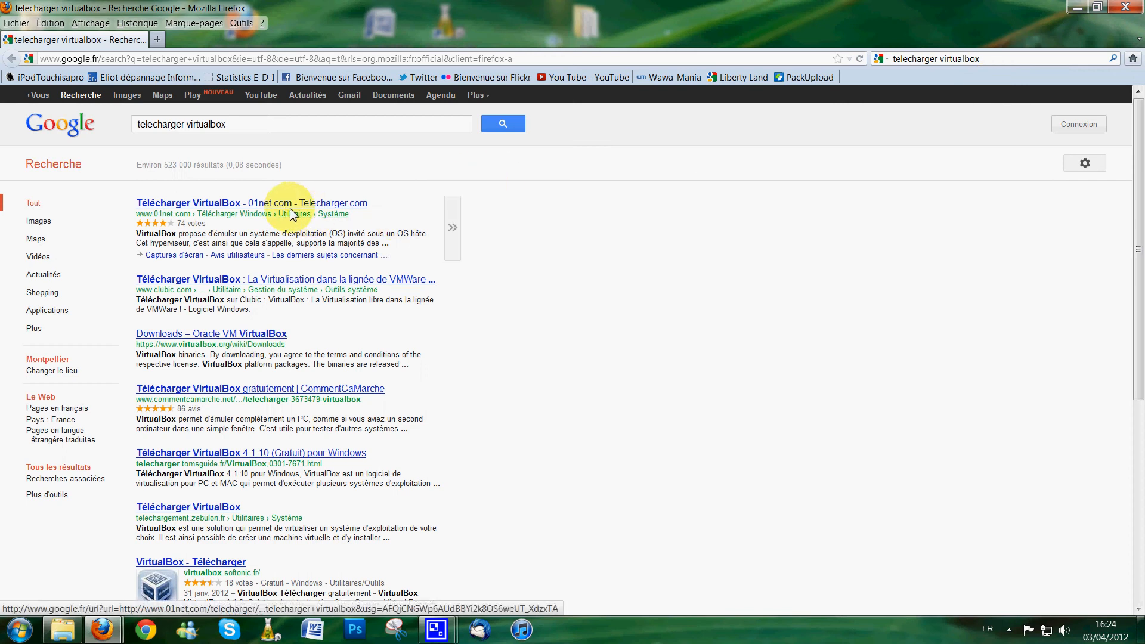
# Step: Review the 01net.com VirtualBox download page, return to the search results and minimize the browser
pyautogui.click(284, 204)
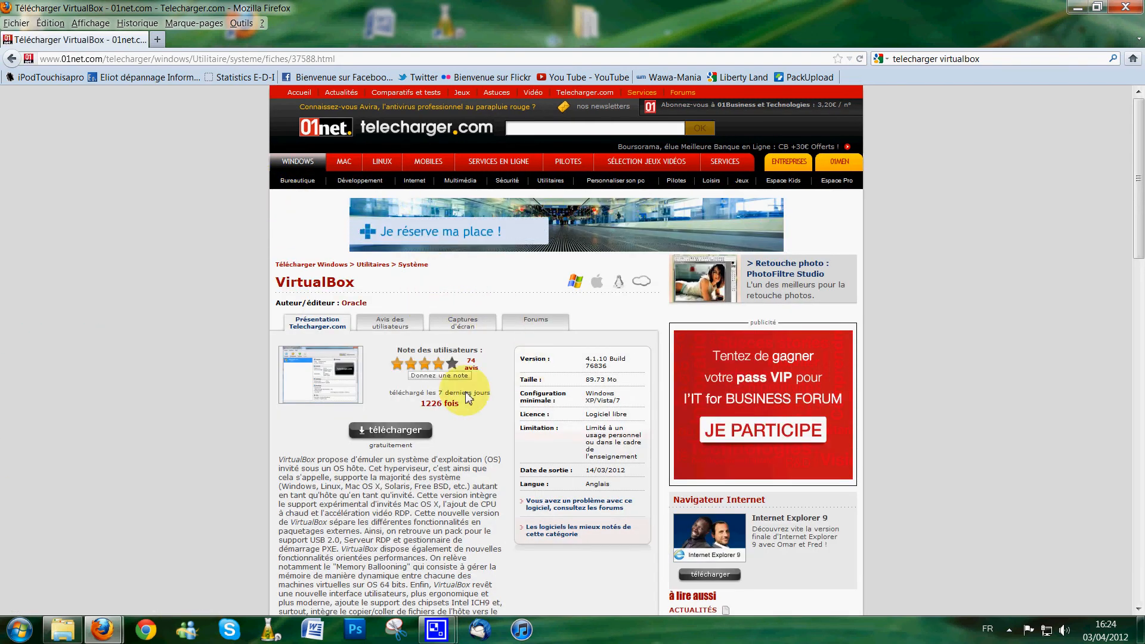
pyautogui.scroll(-4, 464, 358)
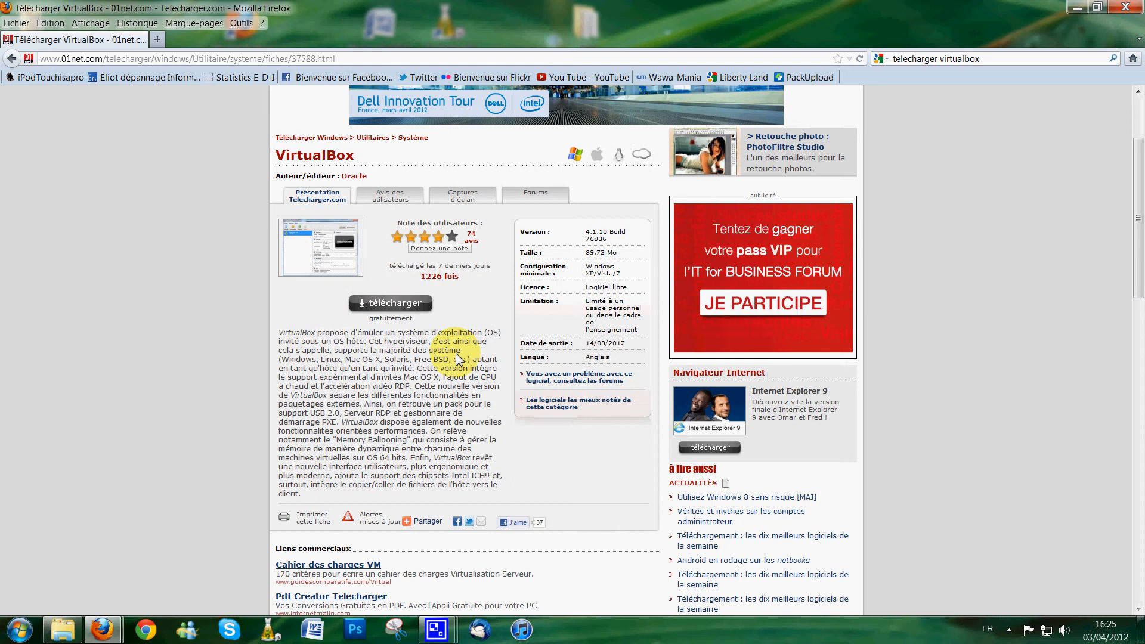
pyautogui.scroll(4, 458, 357)
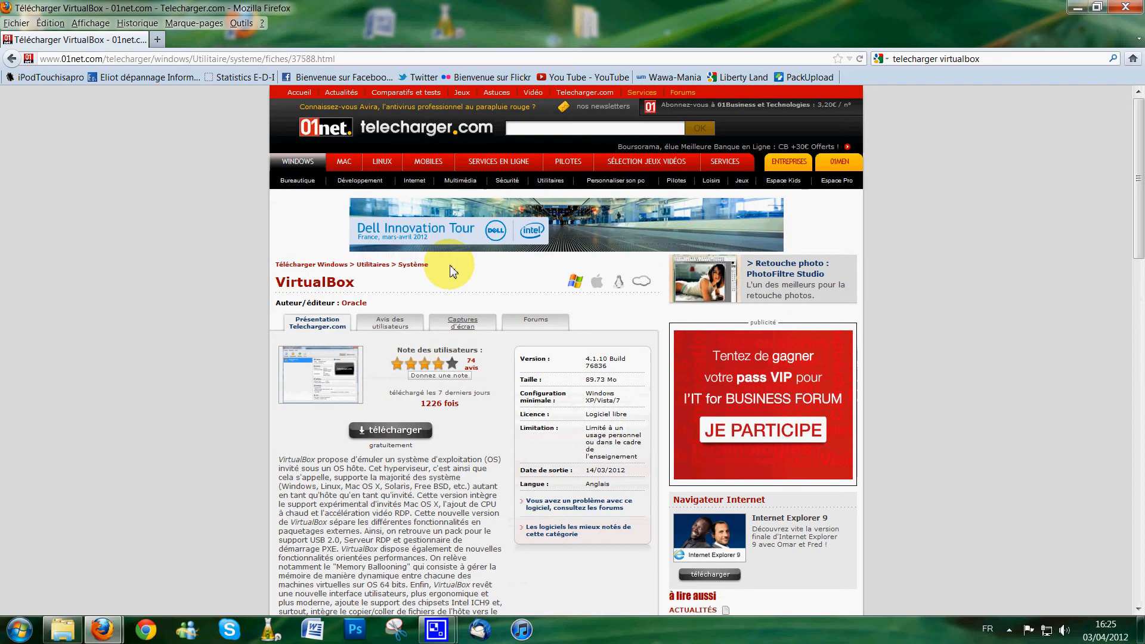
pyautogui.click(12, 59)
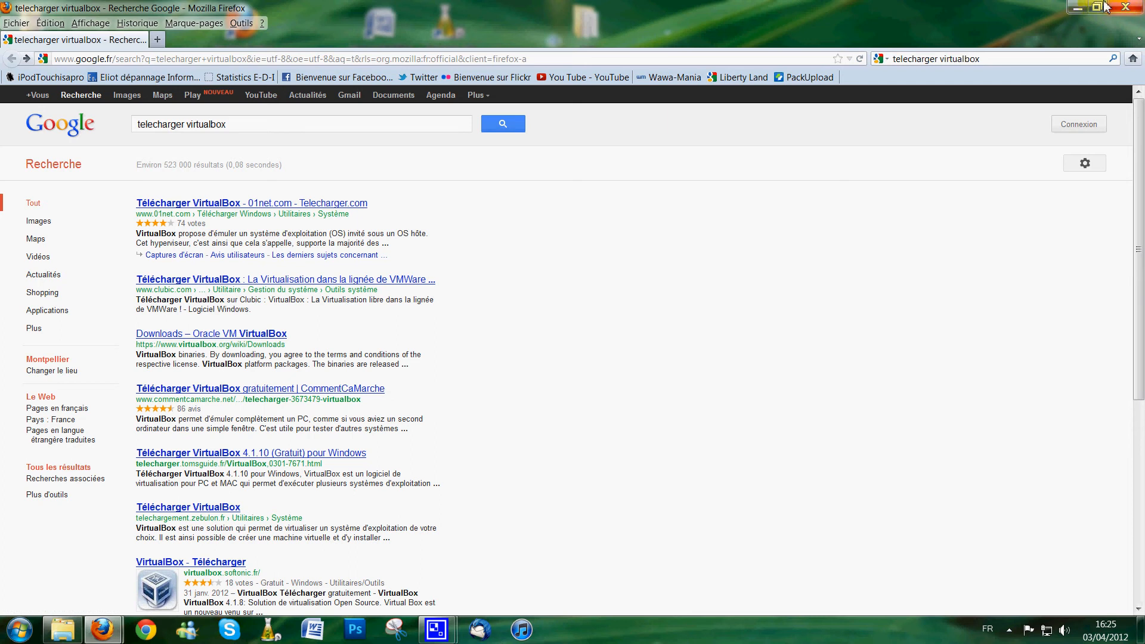
pyautogui.click(1078, 7)
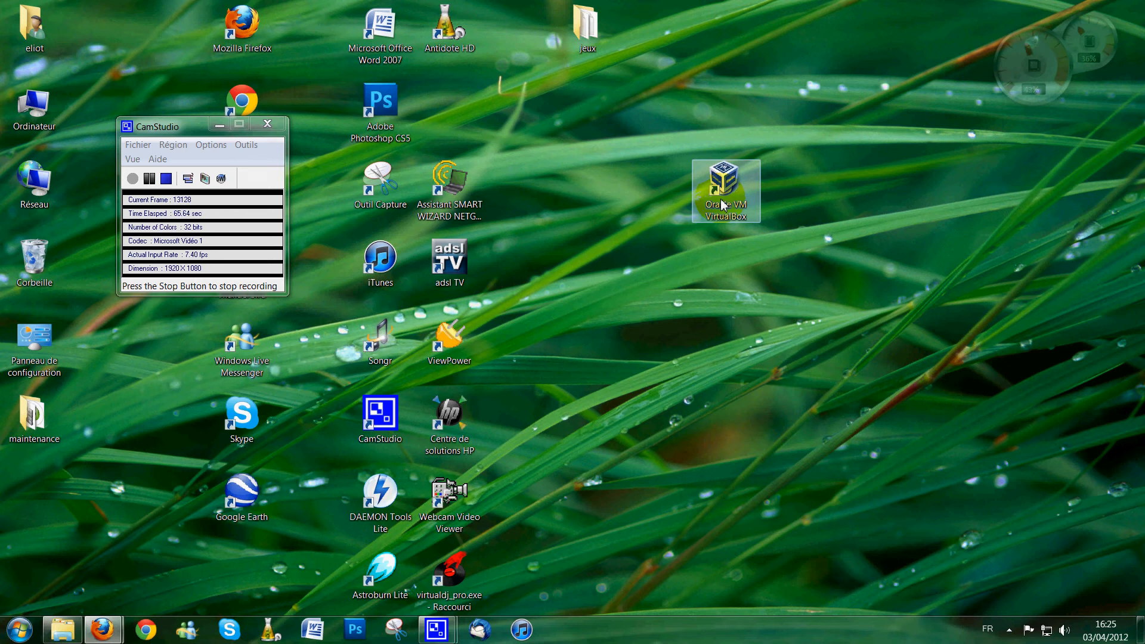
# Step: Launch Oracle VM VirtualBox from the desktop and move its manager window clear of the recorder window
pyautogui.click(724, 205)
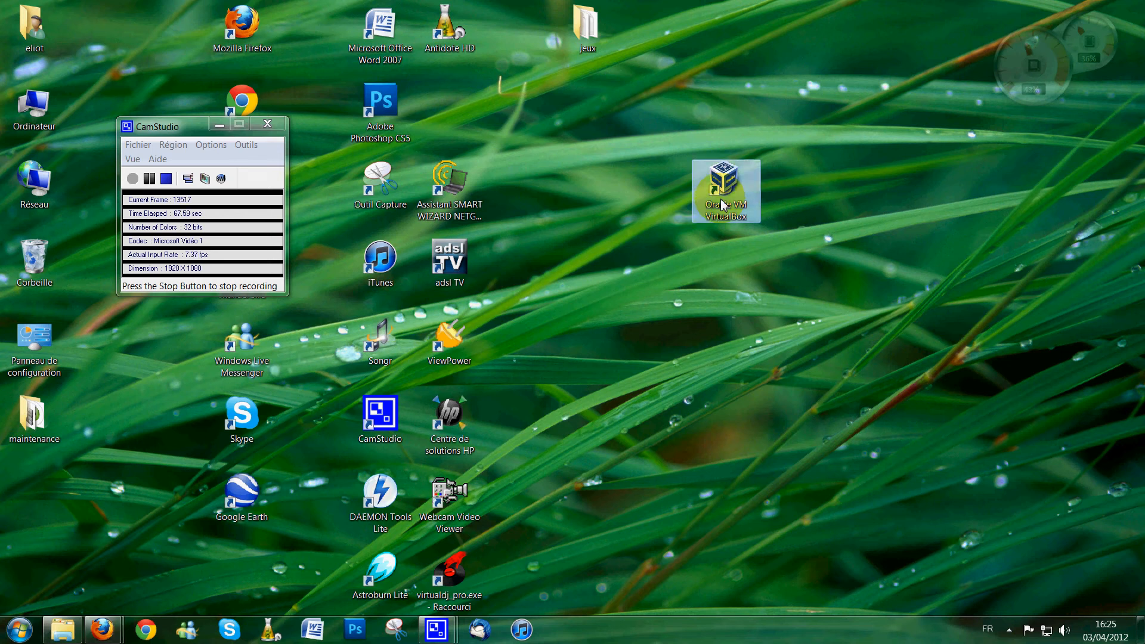
pyautogui.doubleClick(724, 204)
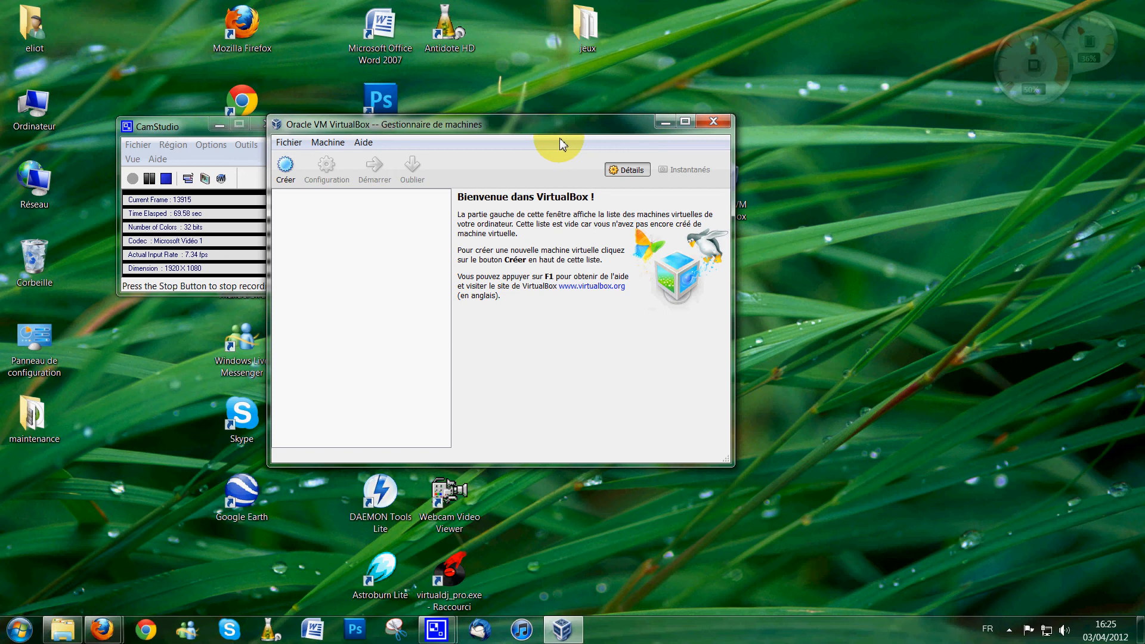
pyautogui.moveTo(525, 133); pyautogui.dragTo(816, 157)
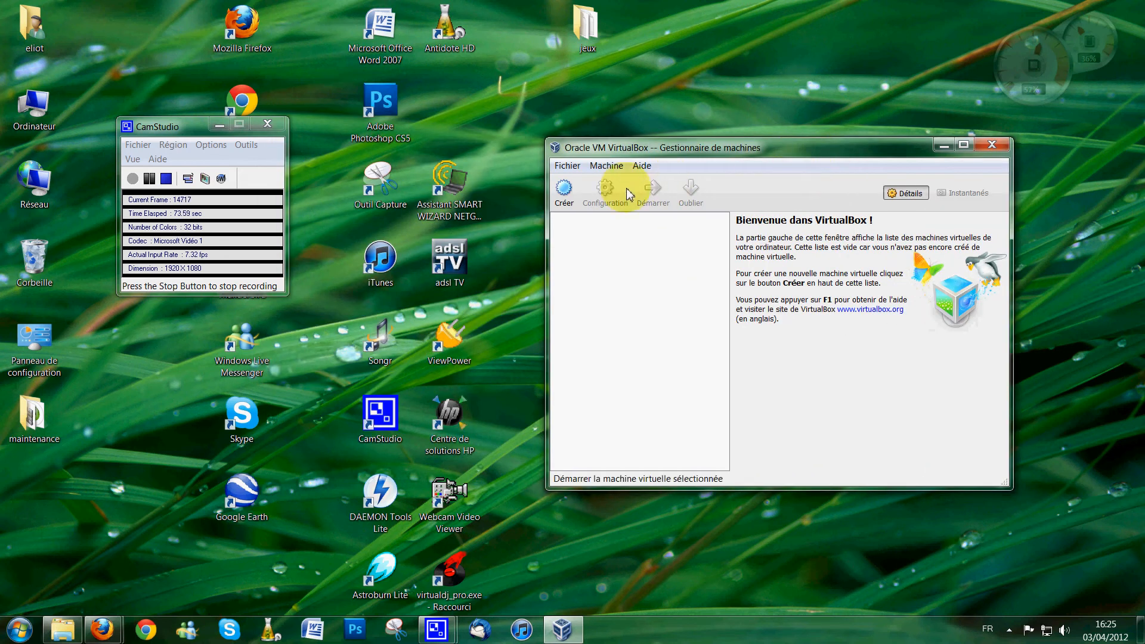
# Step: Start a new virtual machine named test with Microsoft Windows as operating system and Windows 7 as version
pyautogui.click(564, 189)
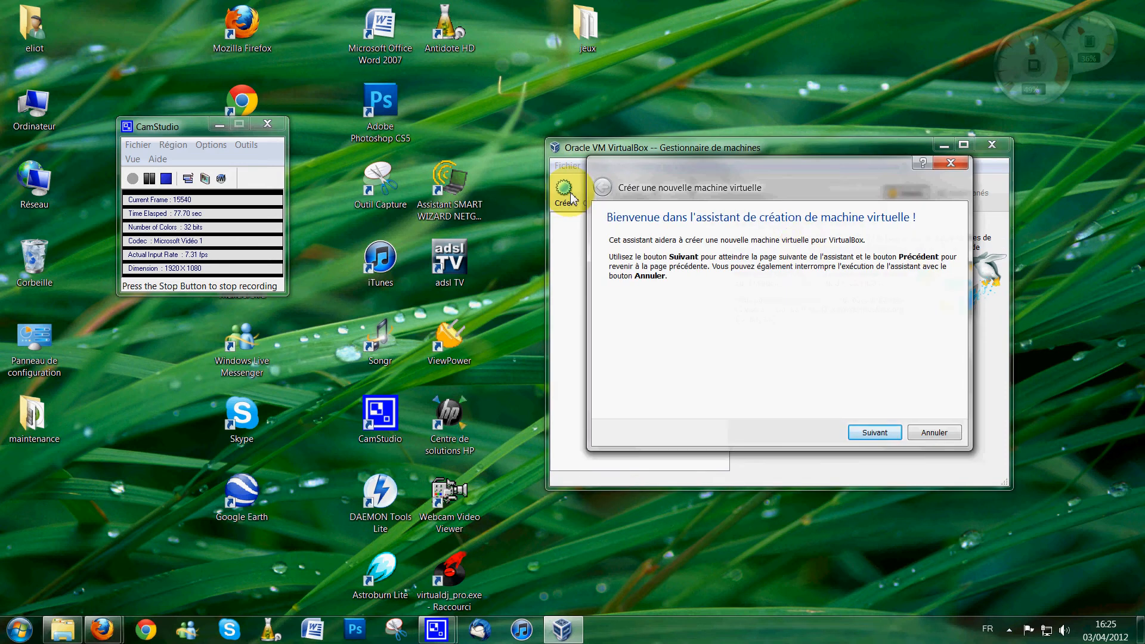
pyautogui.click(865, 432)
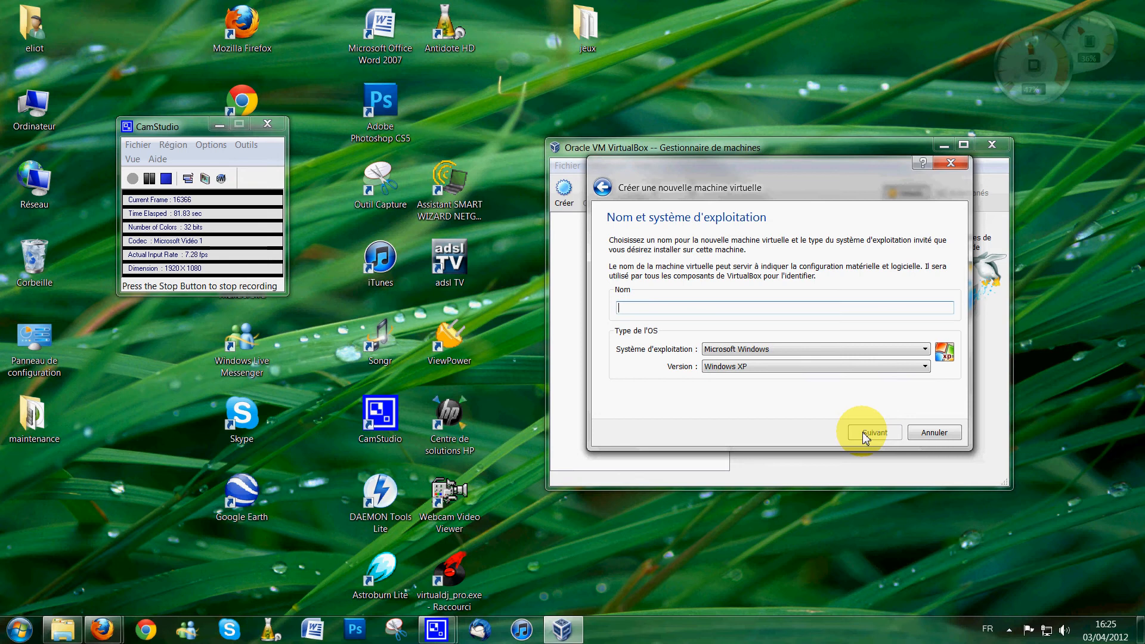
pyautogui.write('test')
pyautogui.click(814, 367)
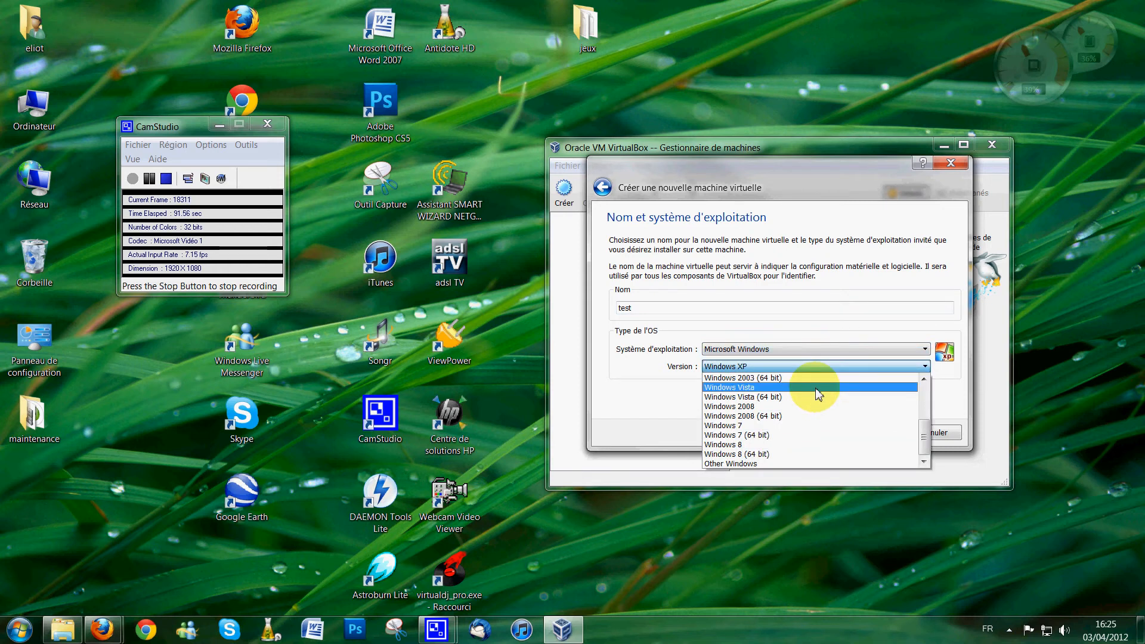
pyautogui.click(739, 426)
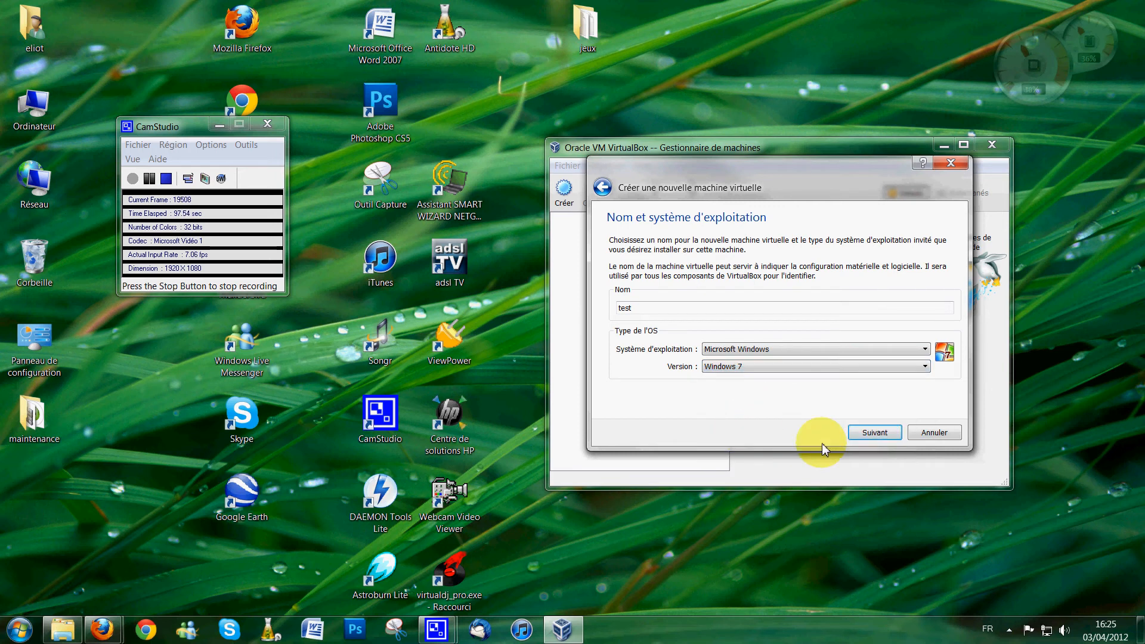
pyautogui.click(875, 434)
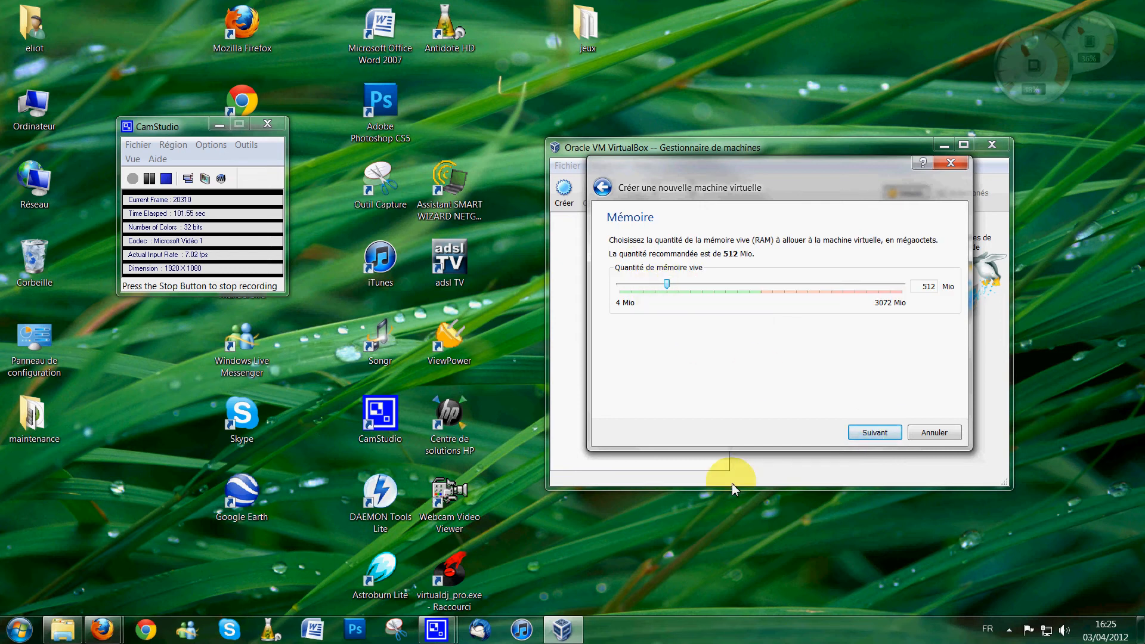
# Step: Check the computer's total physical memory in the Windows Task Manager and close it
pyautogui.rightClick(731, 630)
pyautogui.click(770, 590)
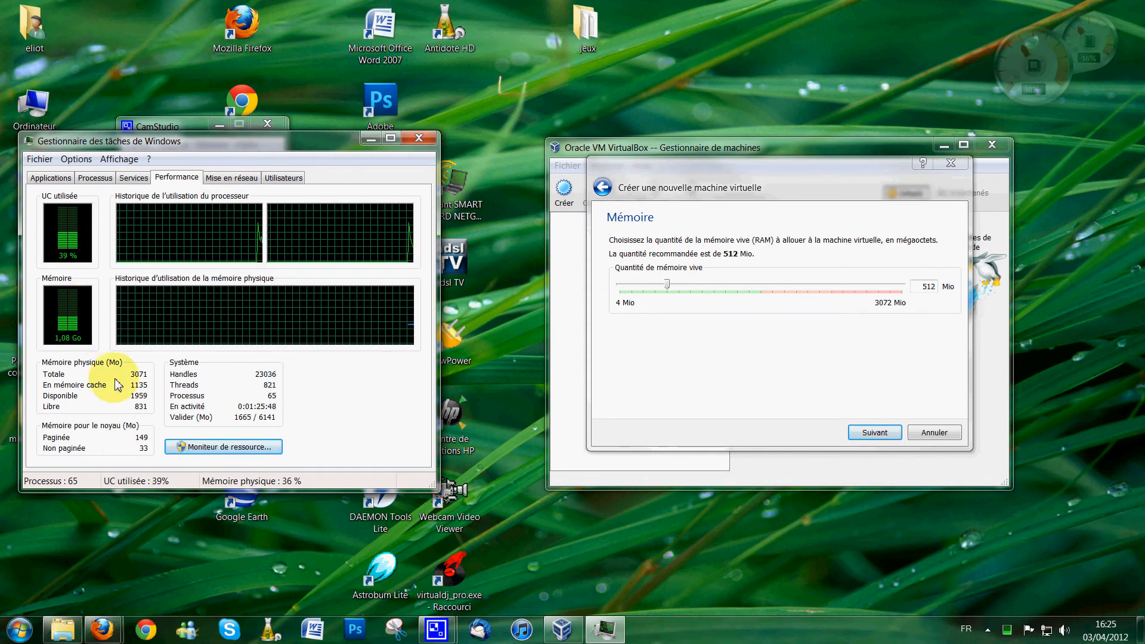
pyautogui.click(677, 634)
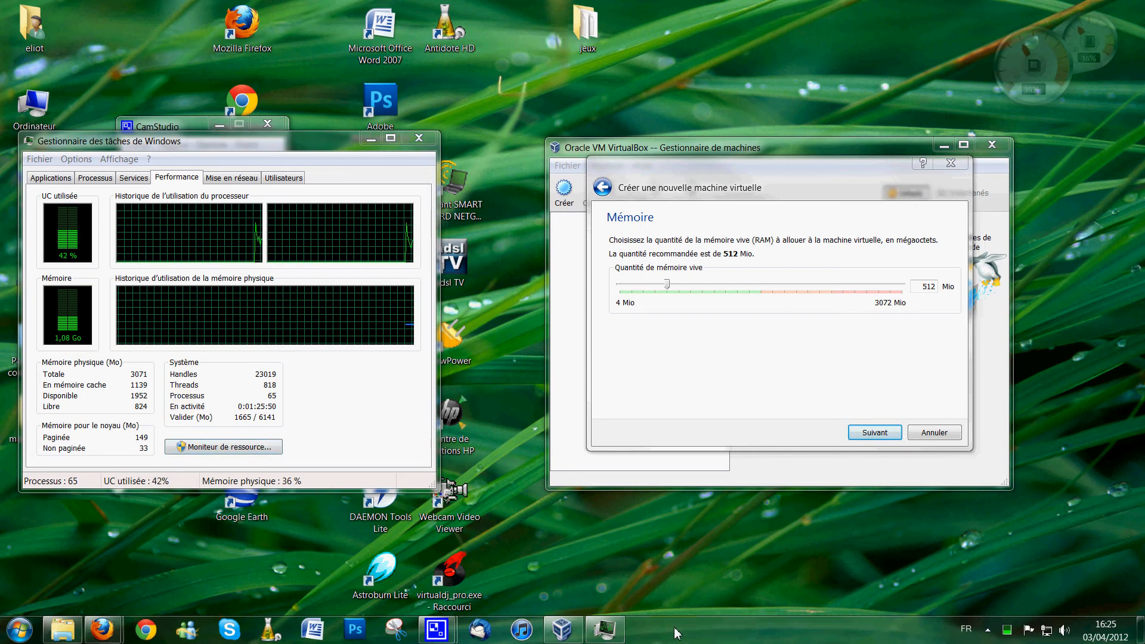
pyautogui.rightClick(677, 634)
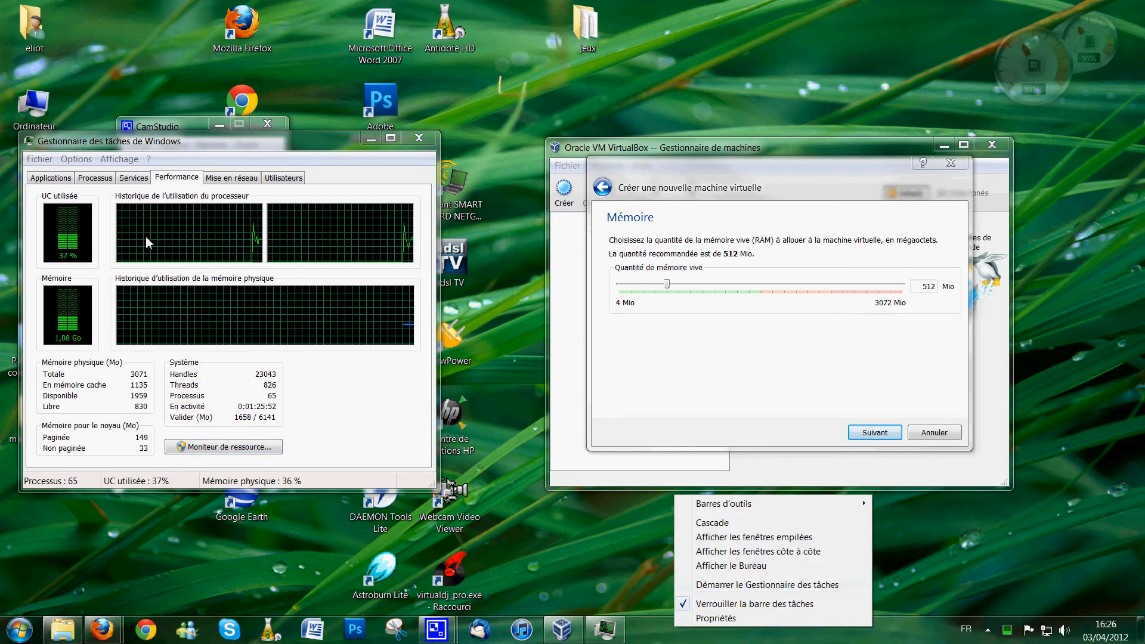
pyautogui.click(131, 374)
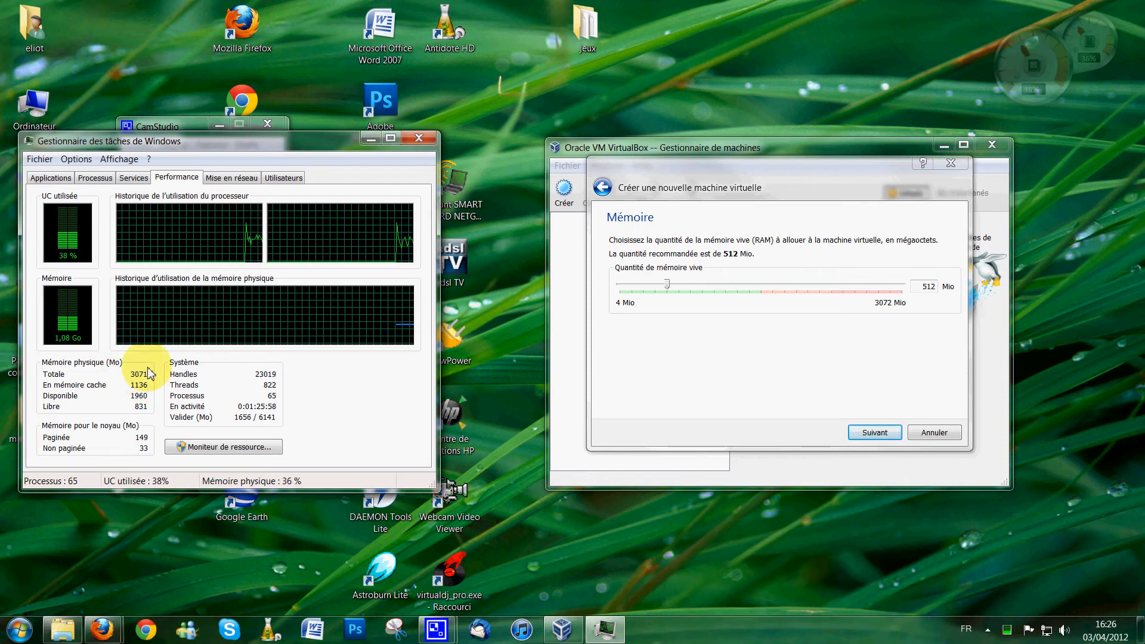
pyautogui.moveTo(148, 374); pyautogui.dragTo(133, 375)
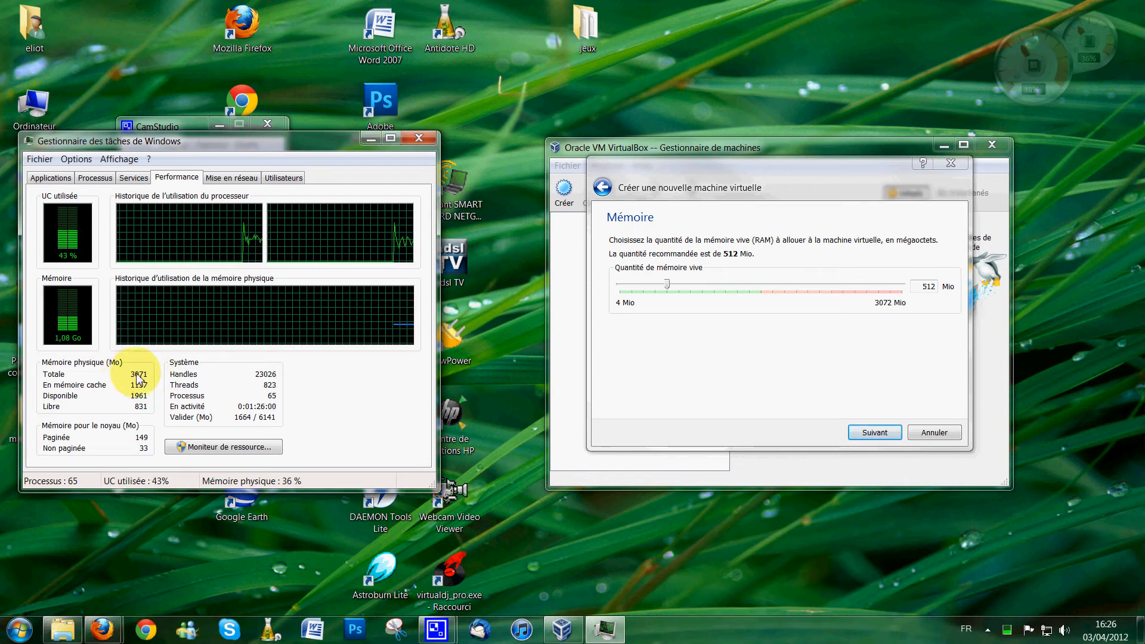
pyautogui.click(424, 141)
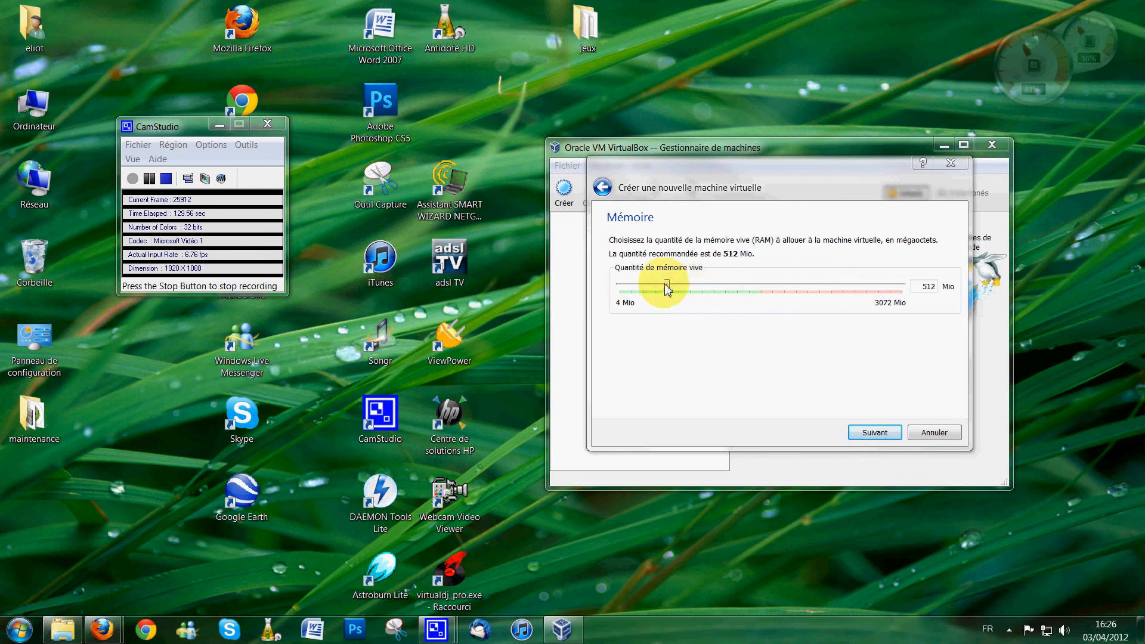
# Step: Allocate 1024 Mio of RAM to the virtual machine and choose to create a new boot hard disk
pyautogui.moveTo(670, 287); pyautogui.dragTo(718, 293)
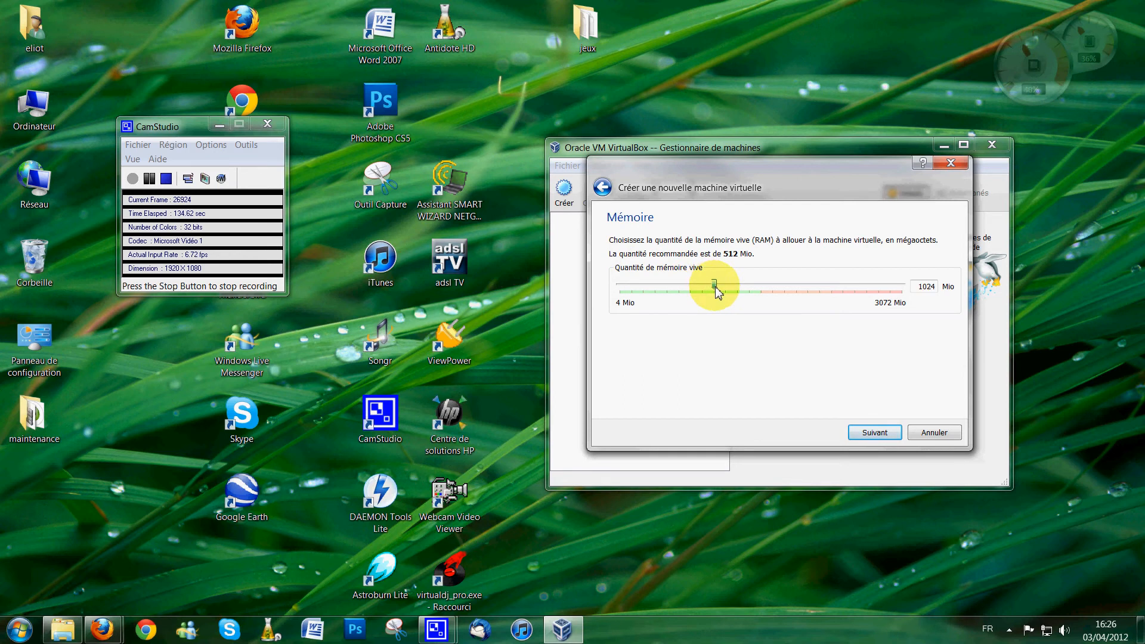
pyautogui.click(871, 442)
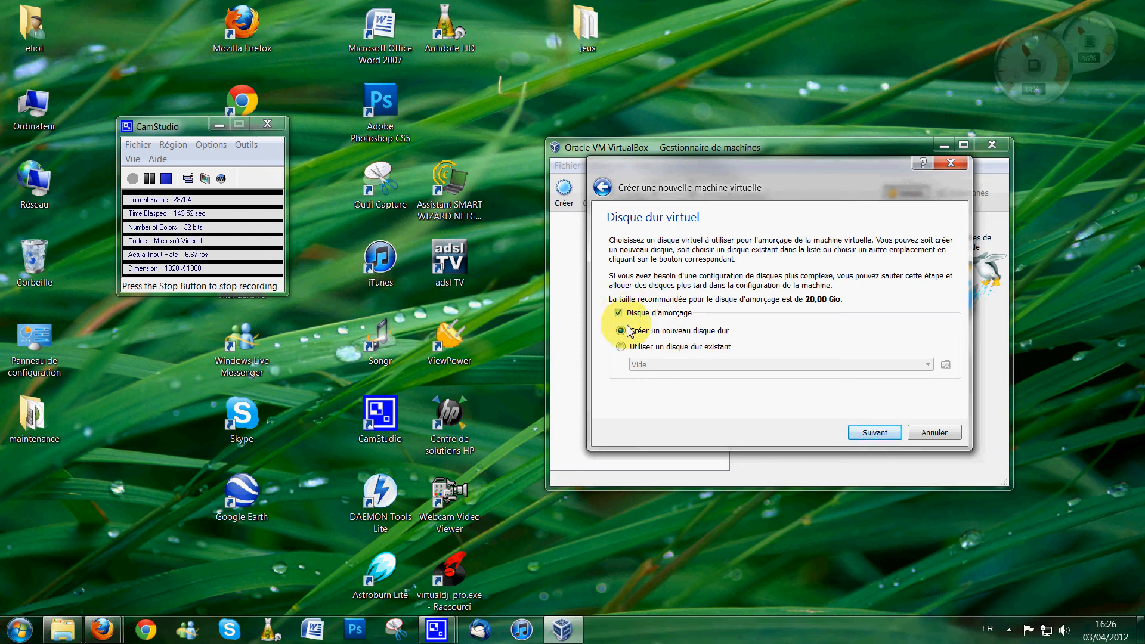
pyautogui.click(872, 436)
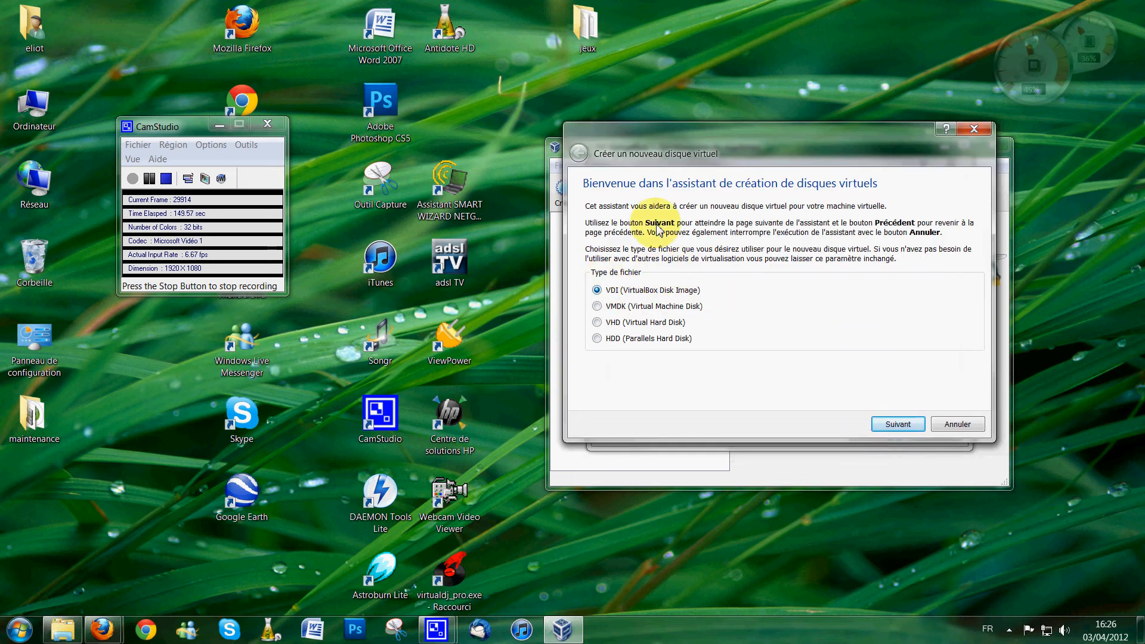
# Step: Create a dynamically allocated 20,00 Gio VDI disk named test and finish creating the virtual machine
pyautogui.moveTo(662, 148); pyautogui.dragTo(651, 201)
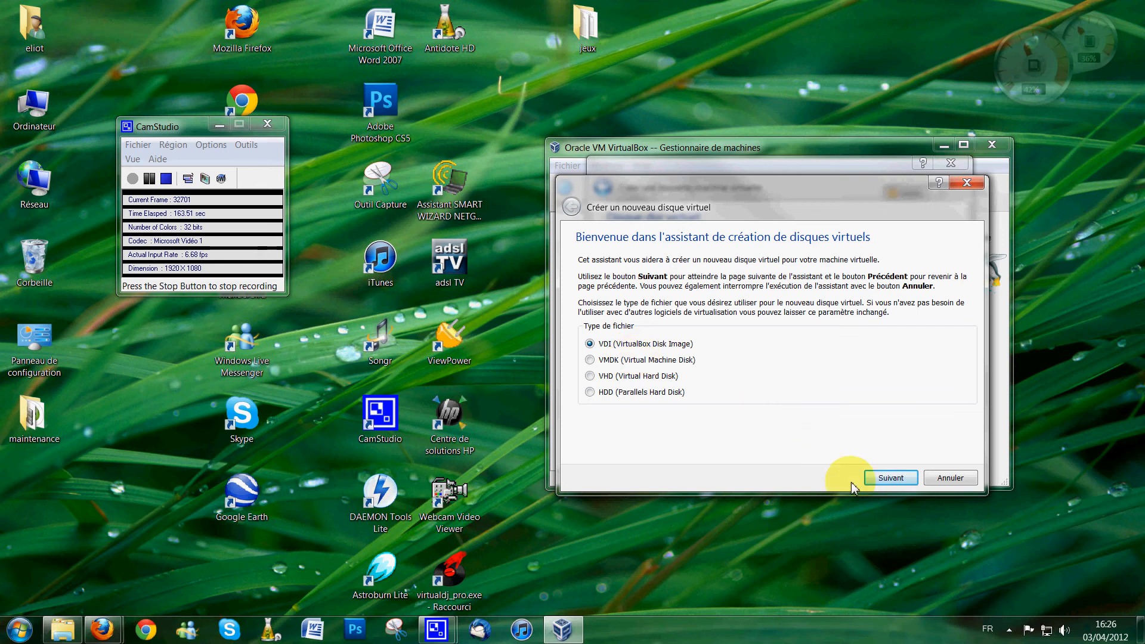
pyautogui.click(884, 481)
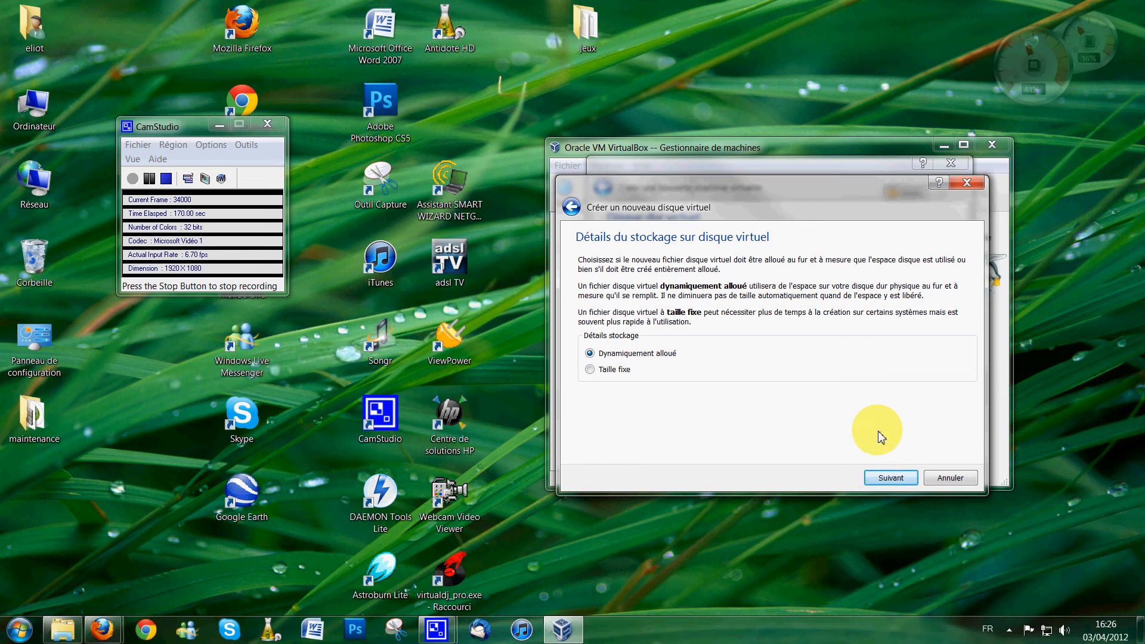
pyautogui.click(888, 480)
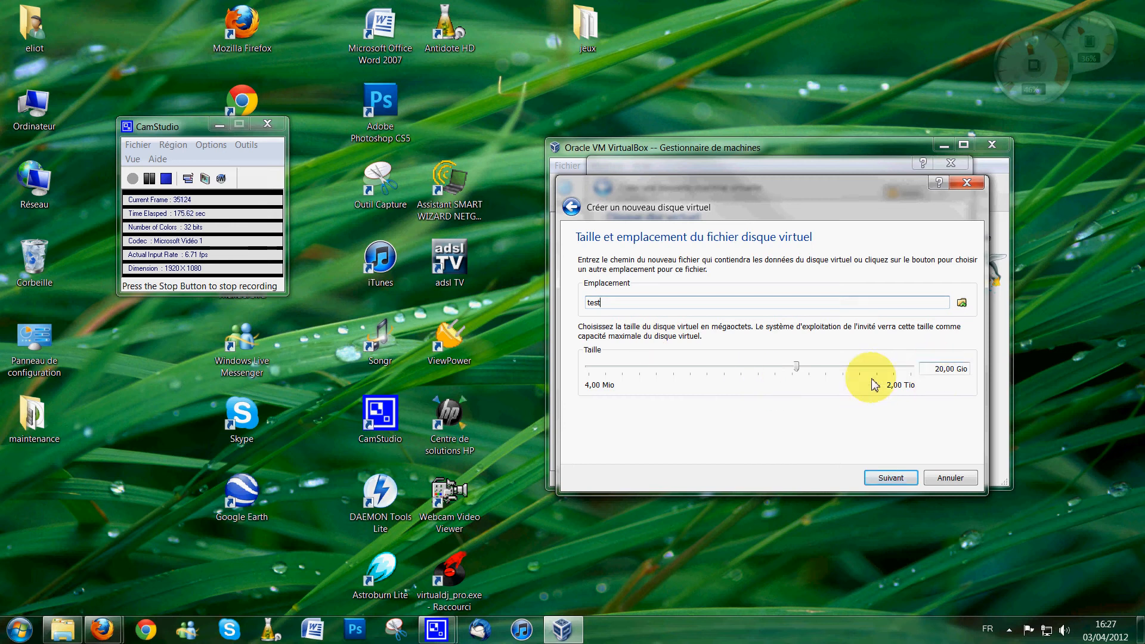
pyautogui.click(885, 480)
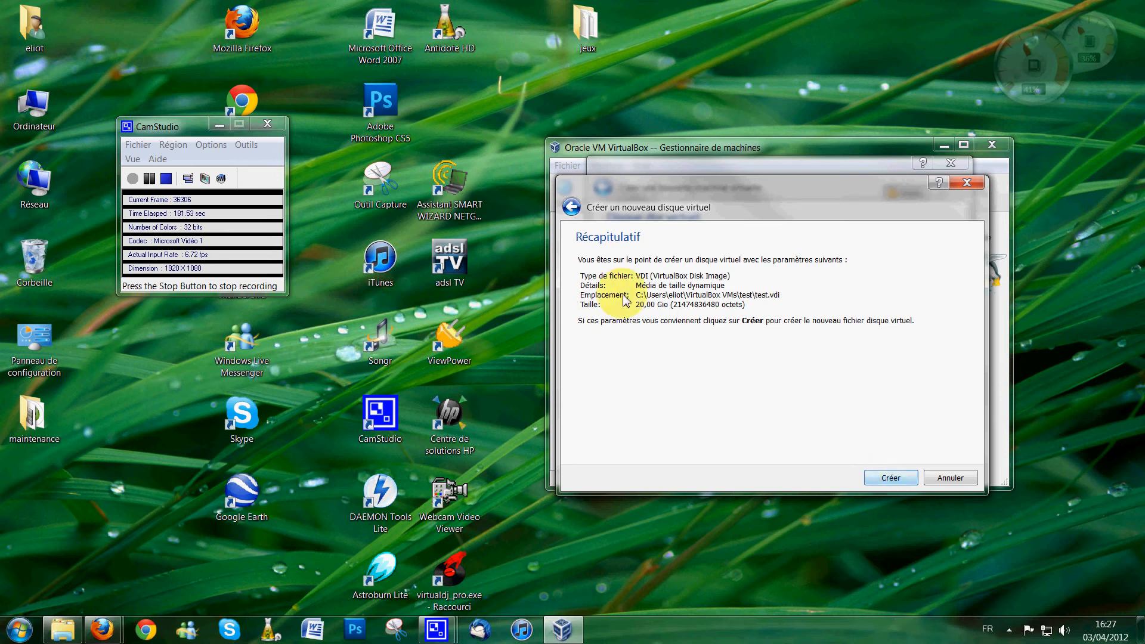
pyautogui.click(892, 478)
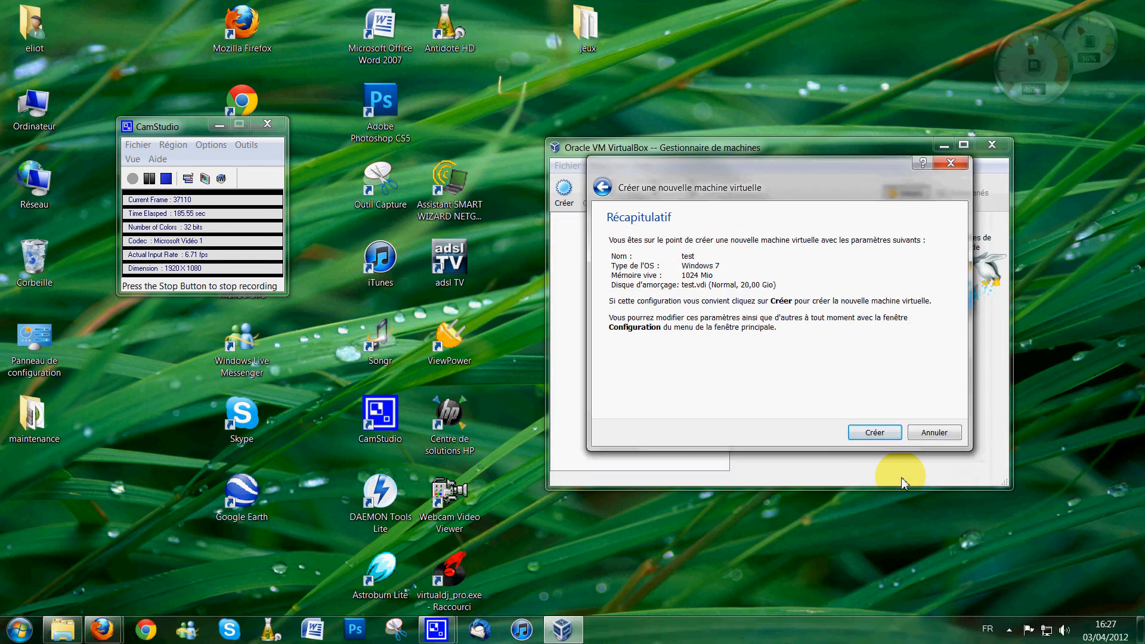
pyautogui.click(858, 434)
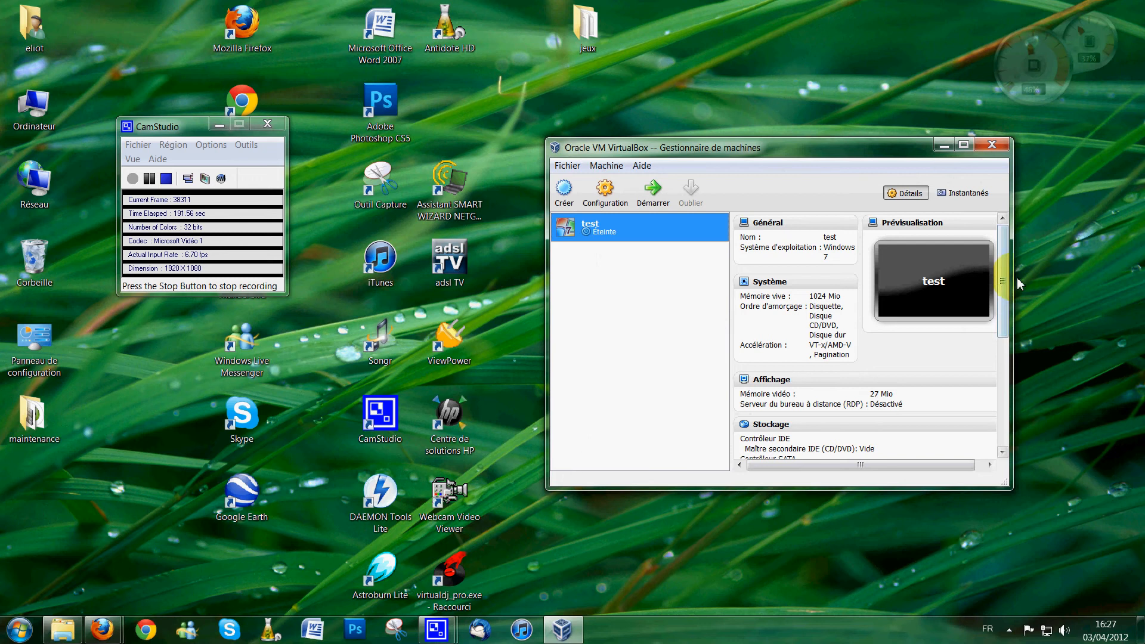
# Step: Mount the X15-65738.iso image in the empty CD/DVD drive of the test machine's IDE controller and save the settings
pyautogui.moveTo(1002, 280)
pyautogui.mouseDown()
pyautogui.moveTo(1014, 407)
pyautogui.moveTo(984, 307)
pyautogui.moveTo(990, 263)
pyautogui.mouseUp()
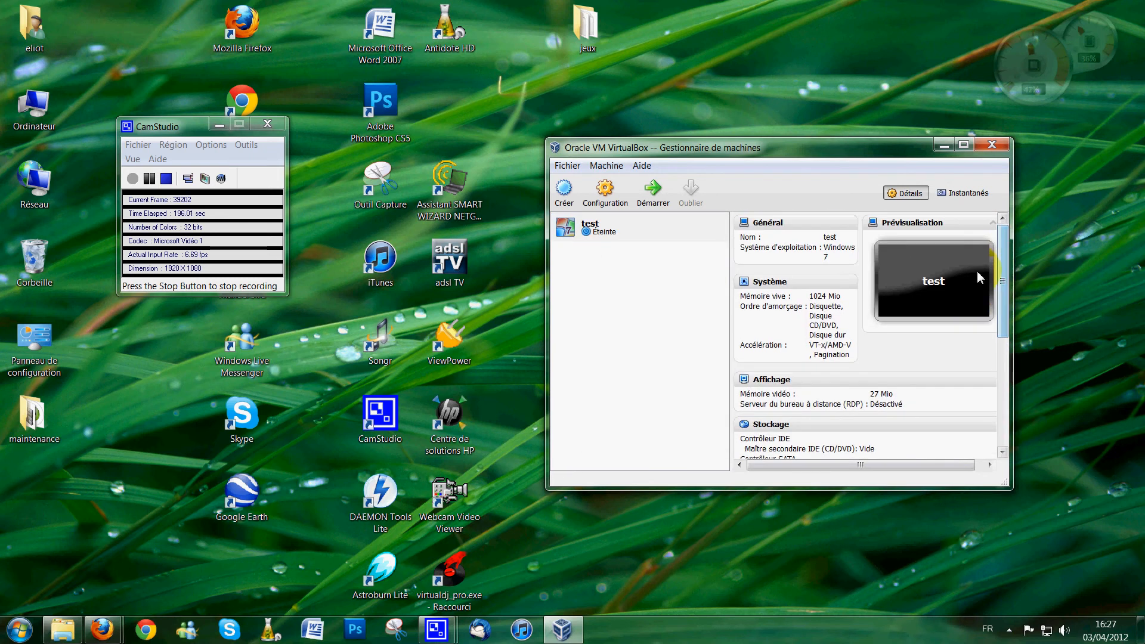
pyautogui.click(601, 189)
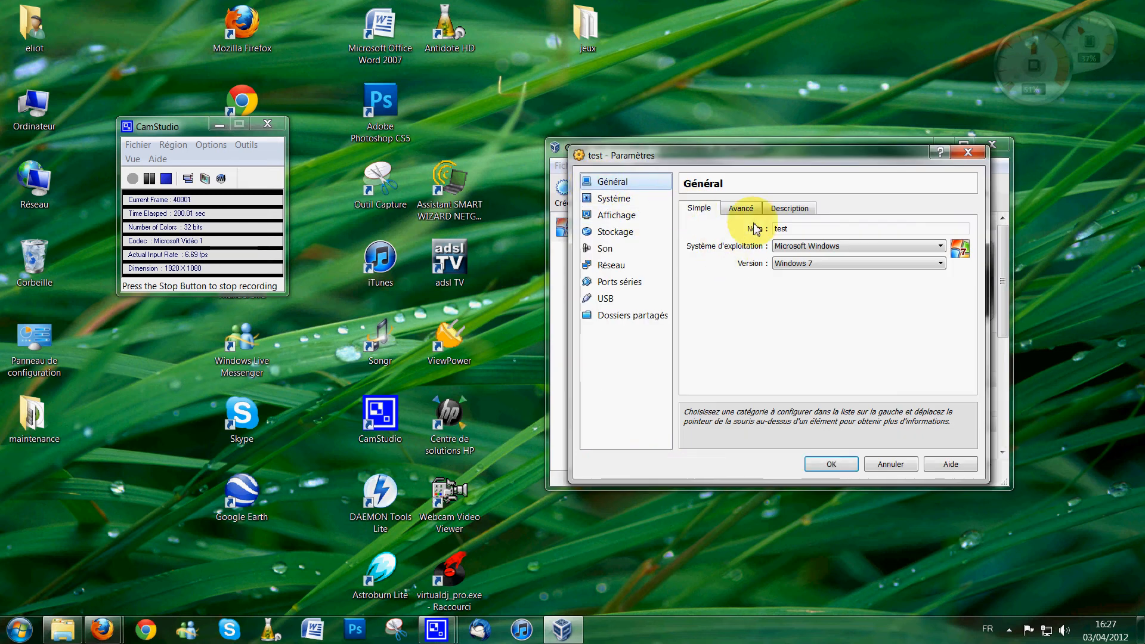
pyautogui.click(638, 198)
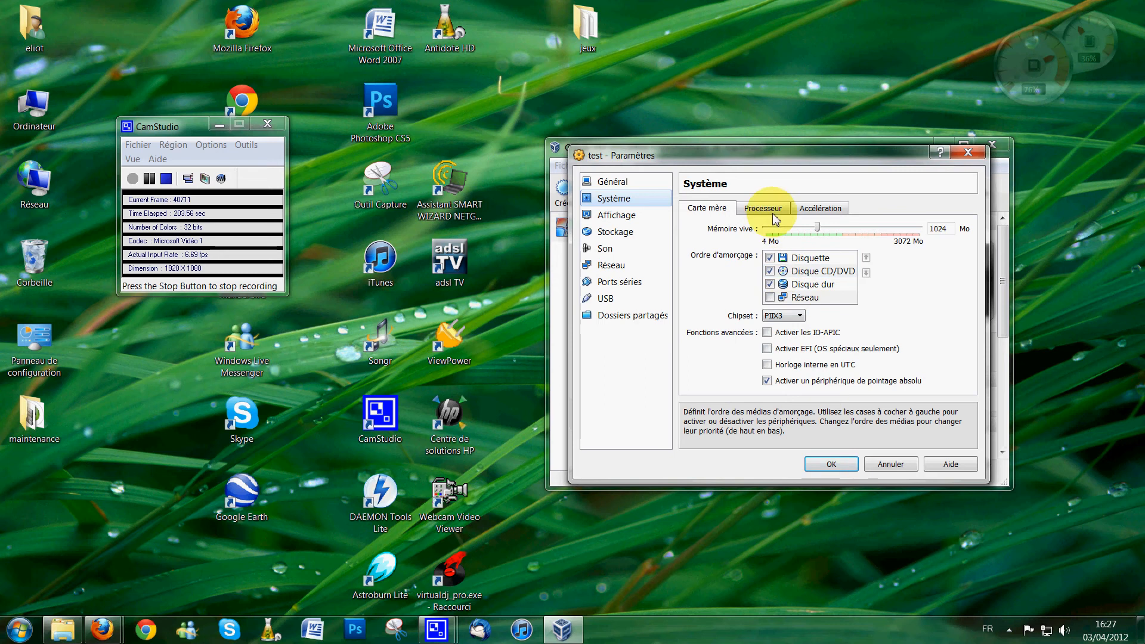
pyautogui.click(636, 237)
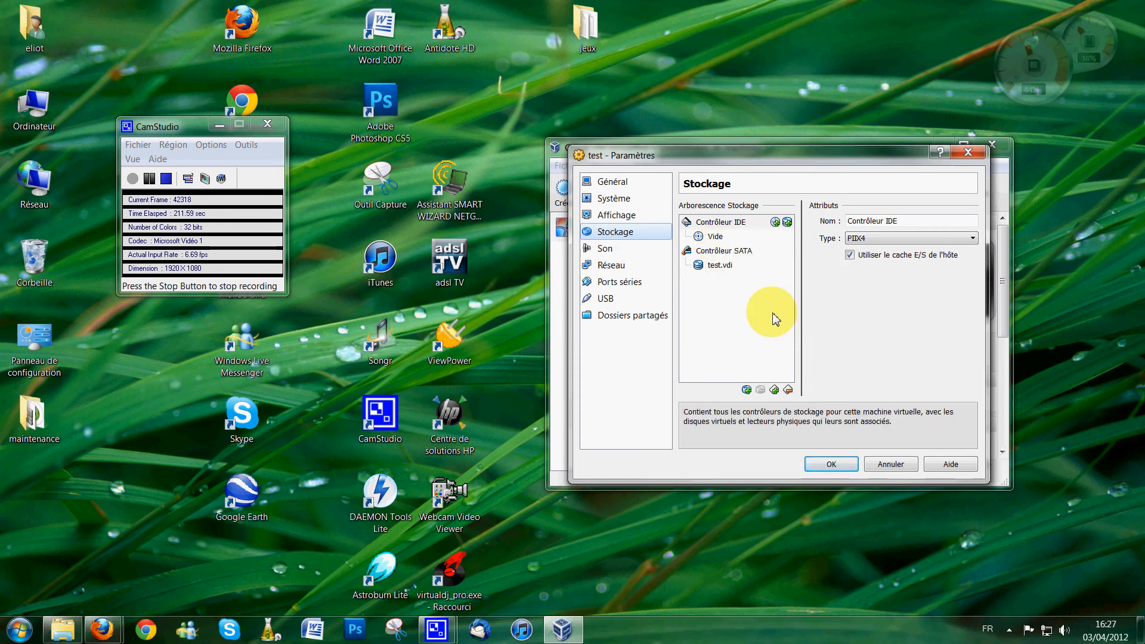
pyautogui.click(717, 229)
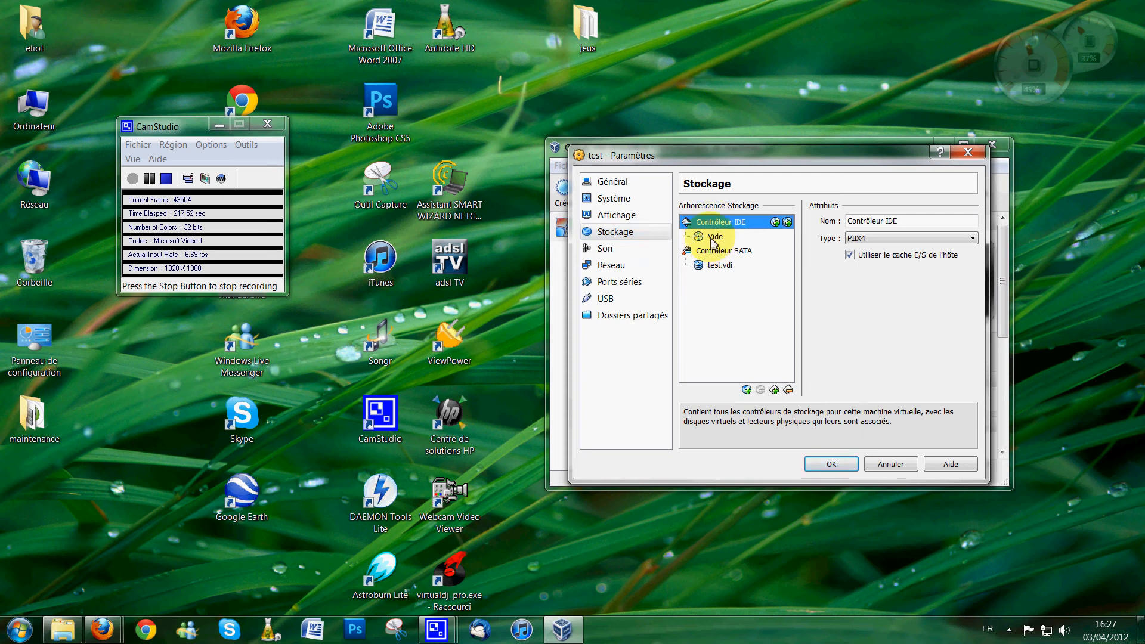
pyautogui.click(715, 238)
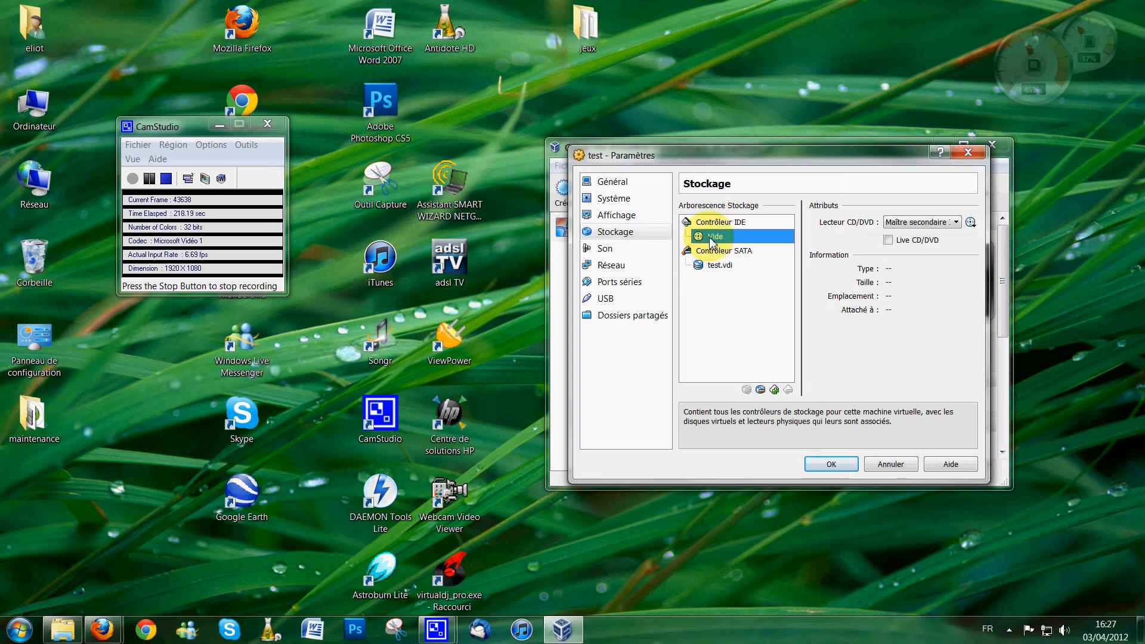
pyautogui.click(971, 222)
pyautogui.click(973, 241)
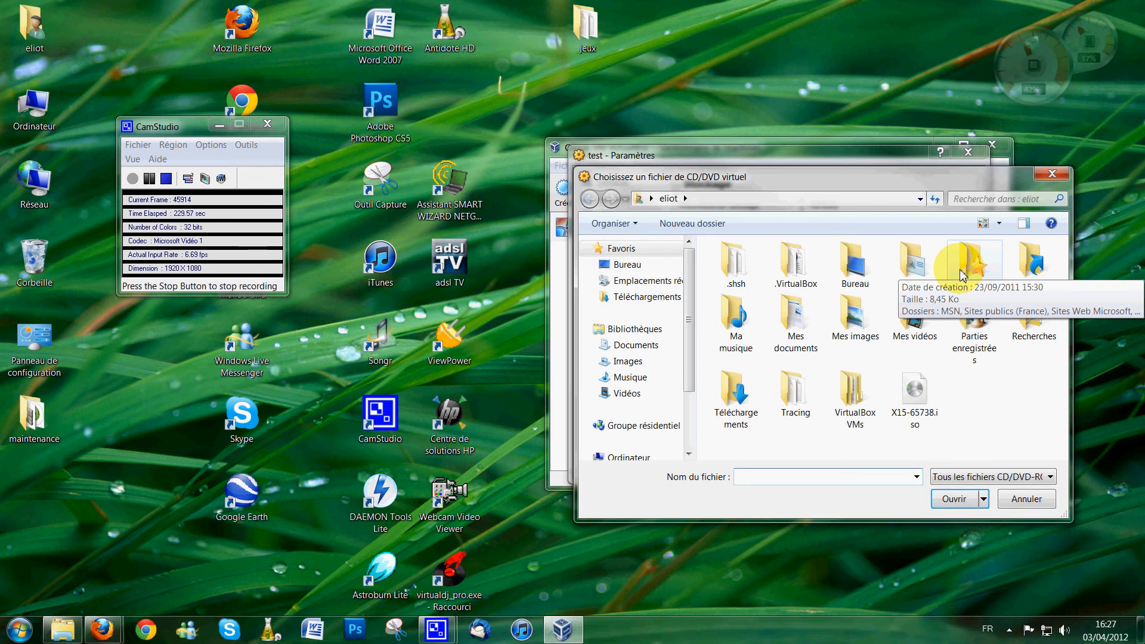
pyautogui.click(916, 409)
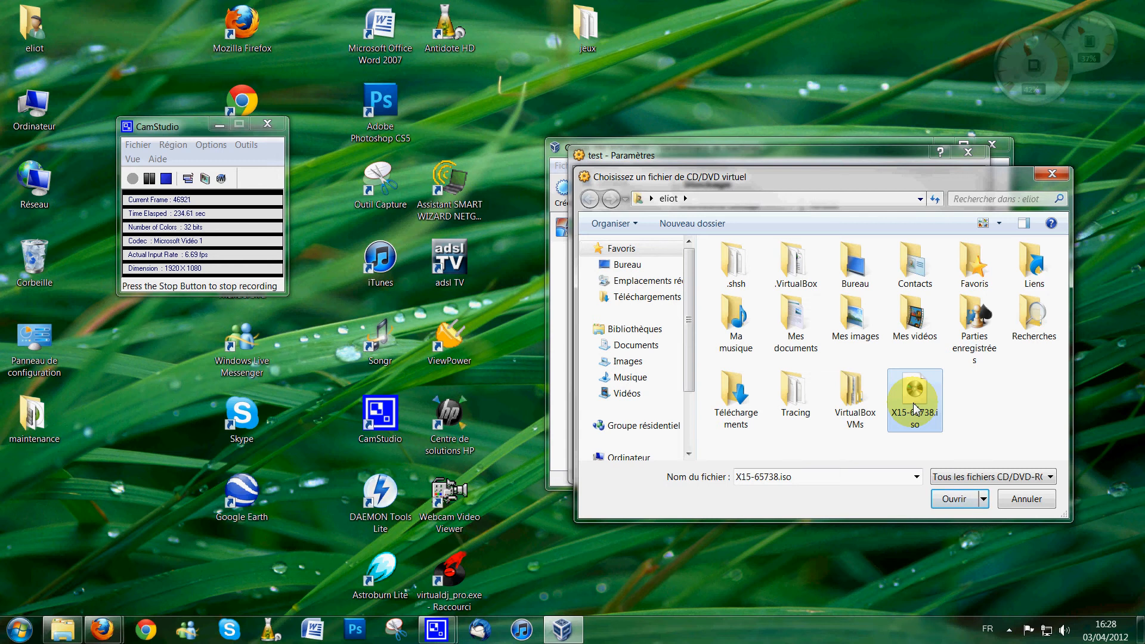
pyautogui.doubleClick(915, 408)
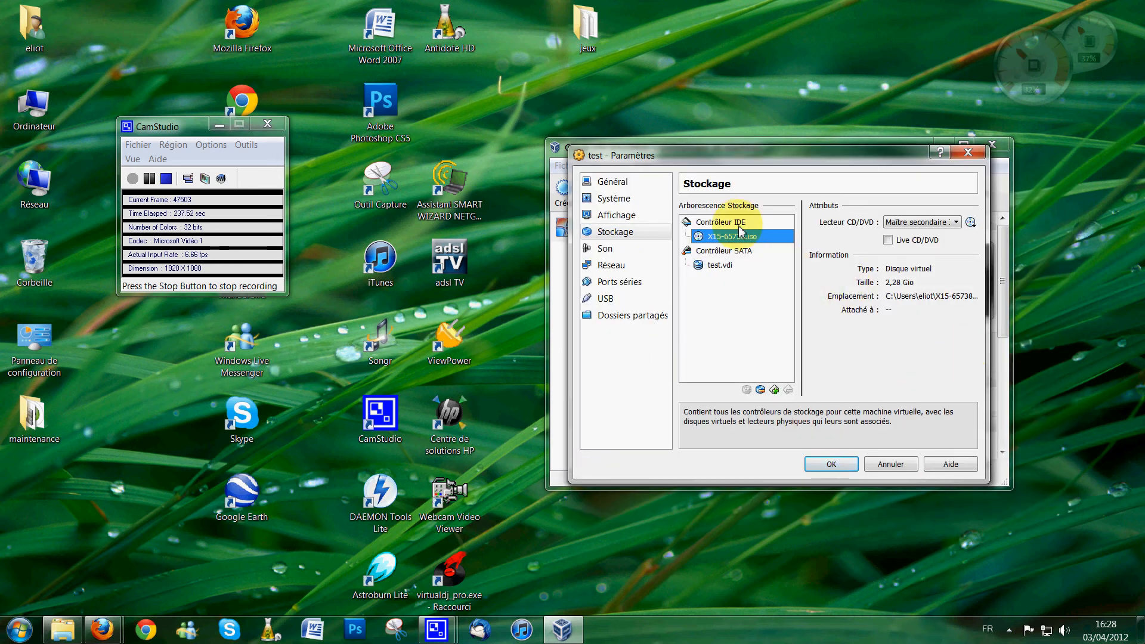
pyautogui.click(829, 465)
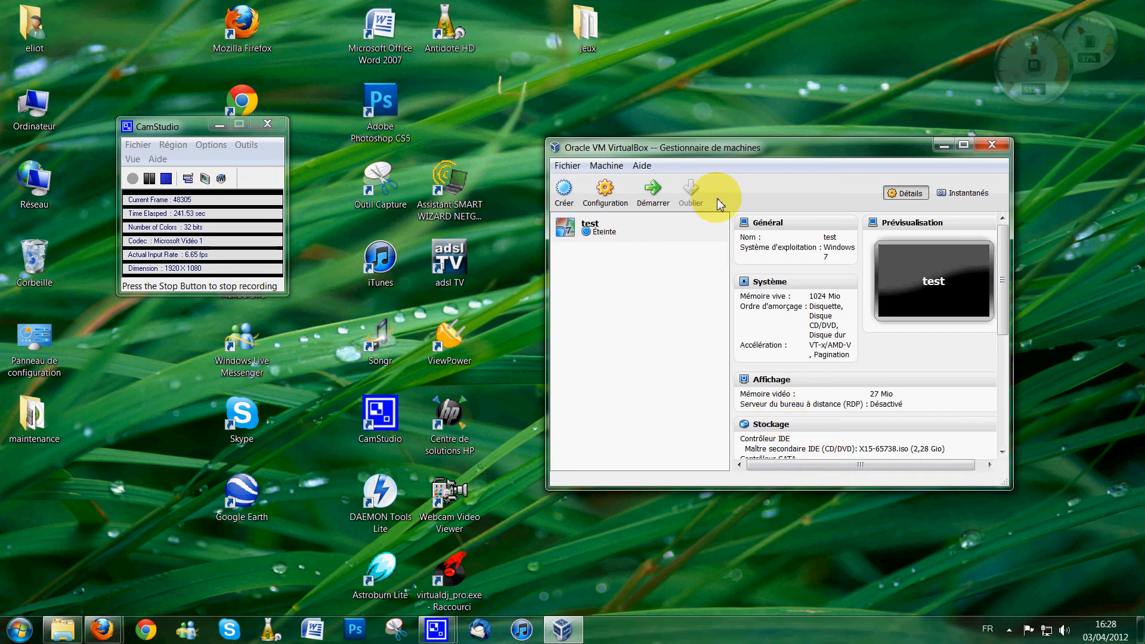
# Step: Start the test virtual machine and dismiss the keyboard capture and colour mode information messages
pyautogui.click(648, 194)
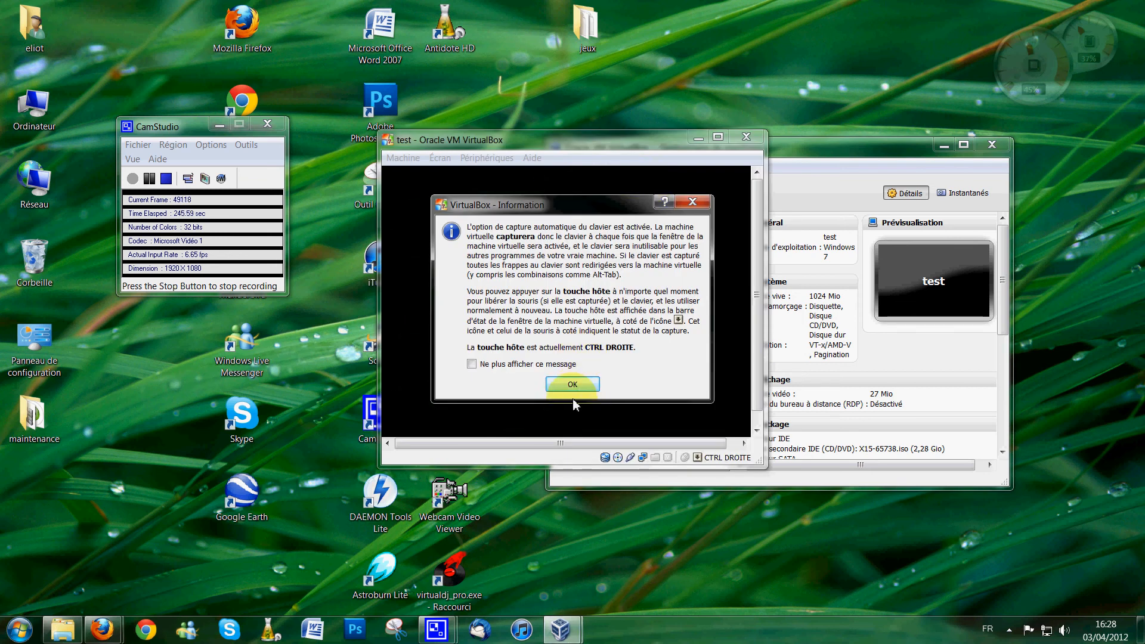
pyautogui.click(574, 385)
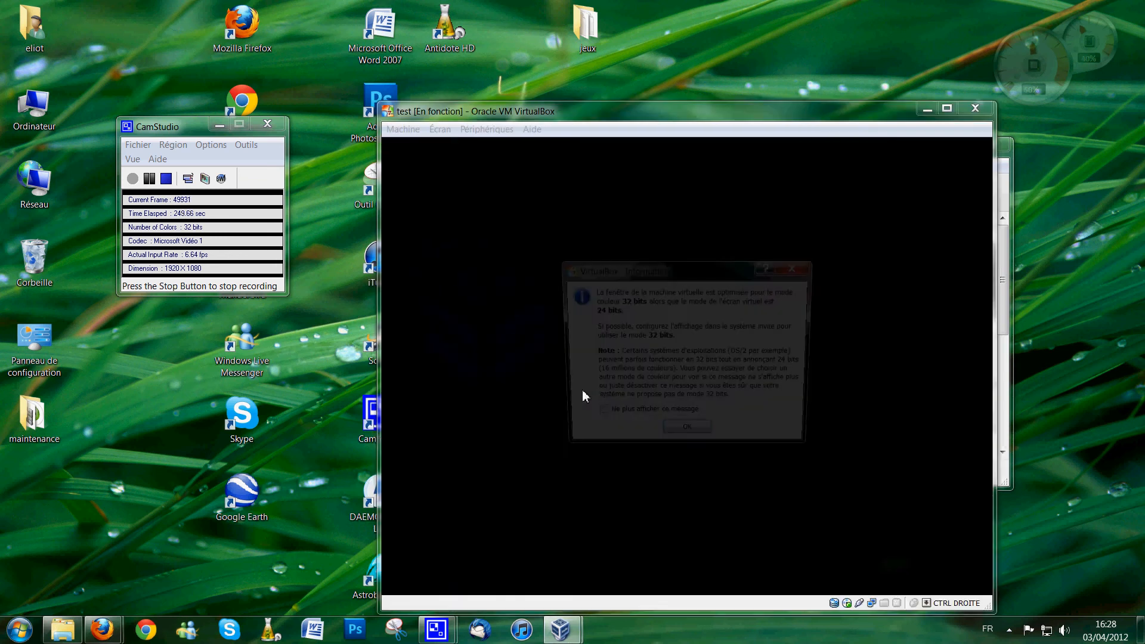
pyautogui.click(686, 437)
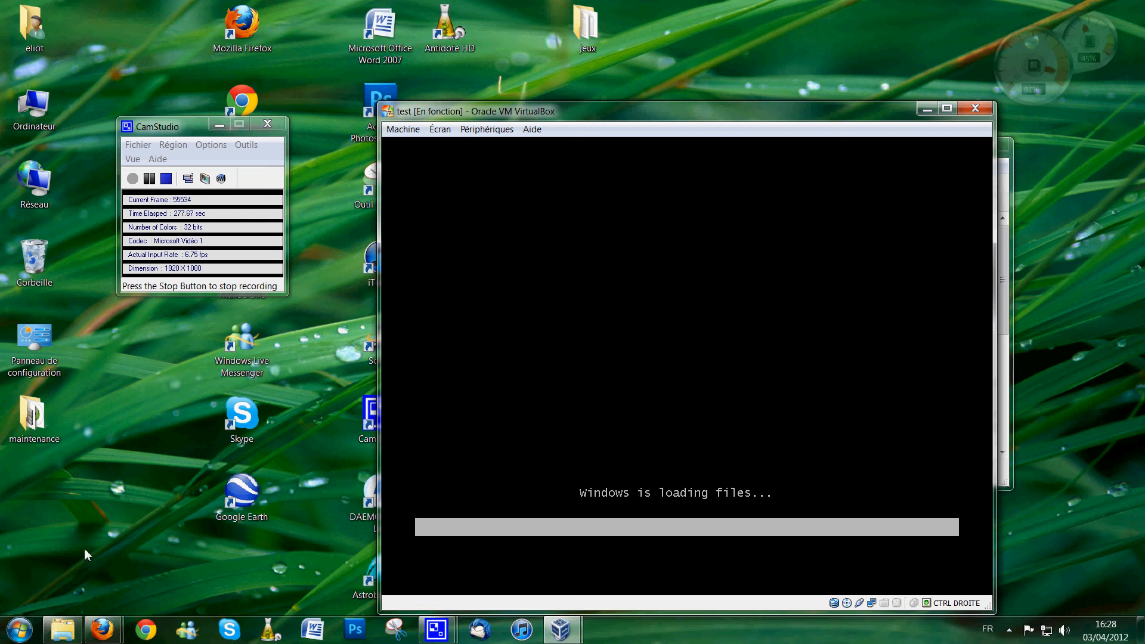
# Step: Check the host computer's installed memory in the Ordinateur window and close it
pyautogui.click(20, 630)
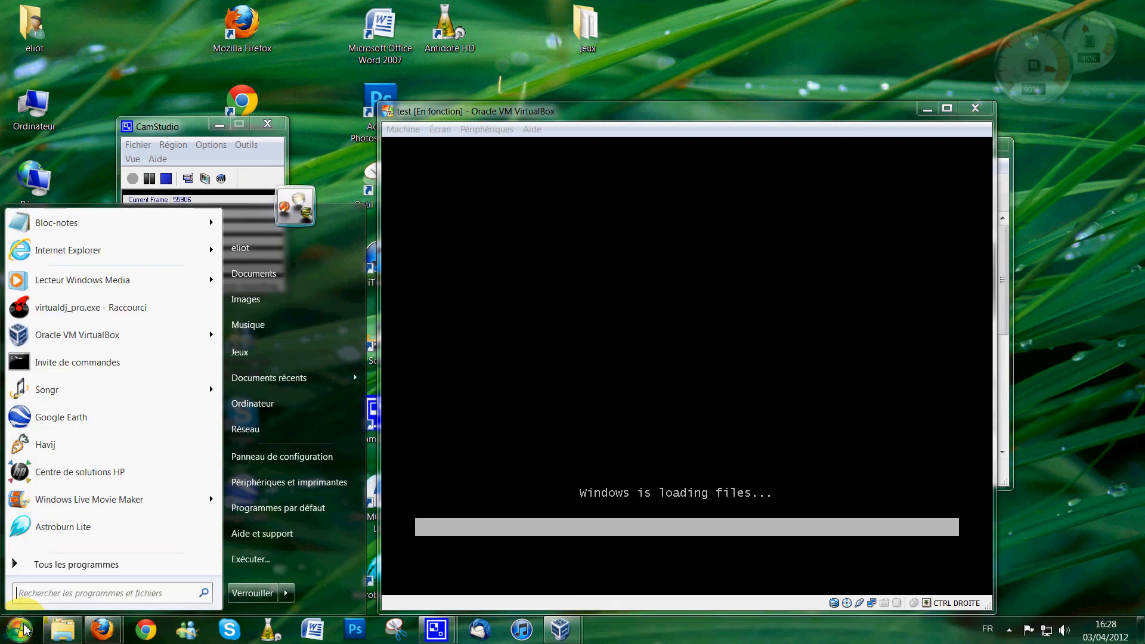
pyautogui.click(244, 406)
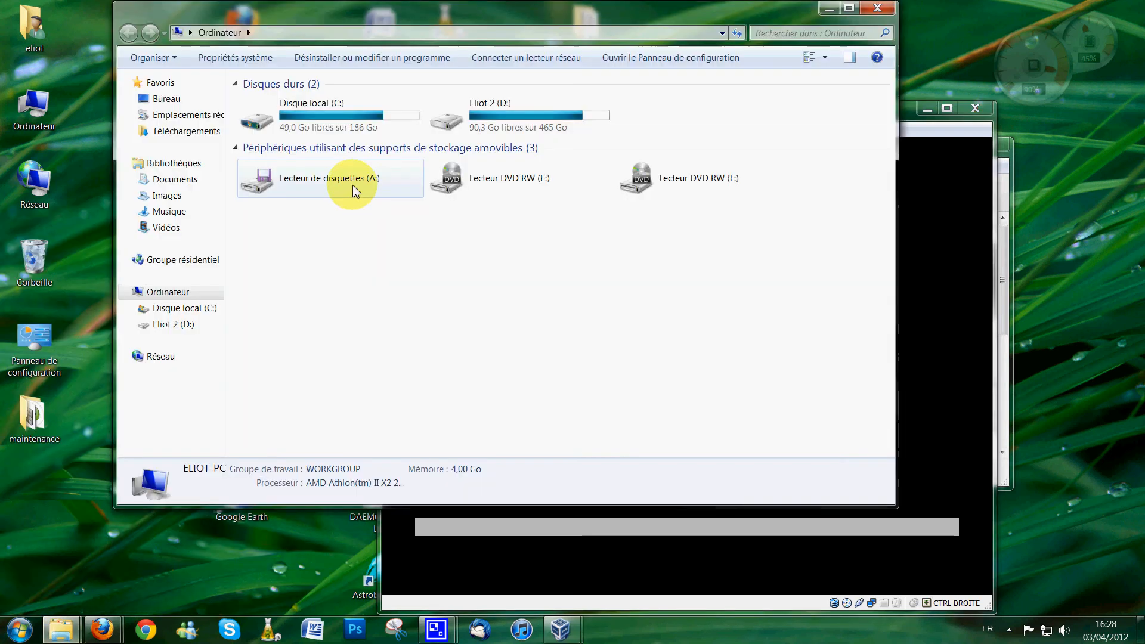
pyautogui.moveTo(576, 23); pyautogui.dragTo(564, 86)
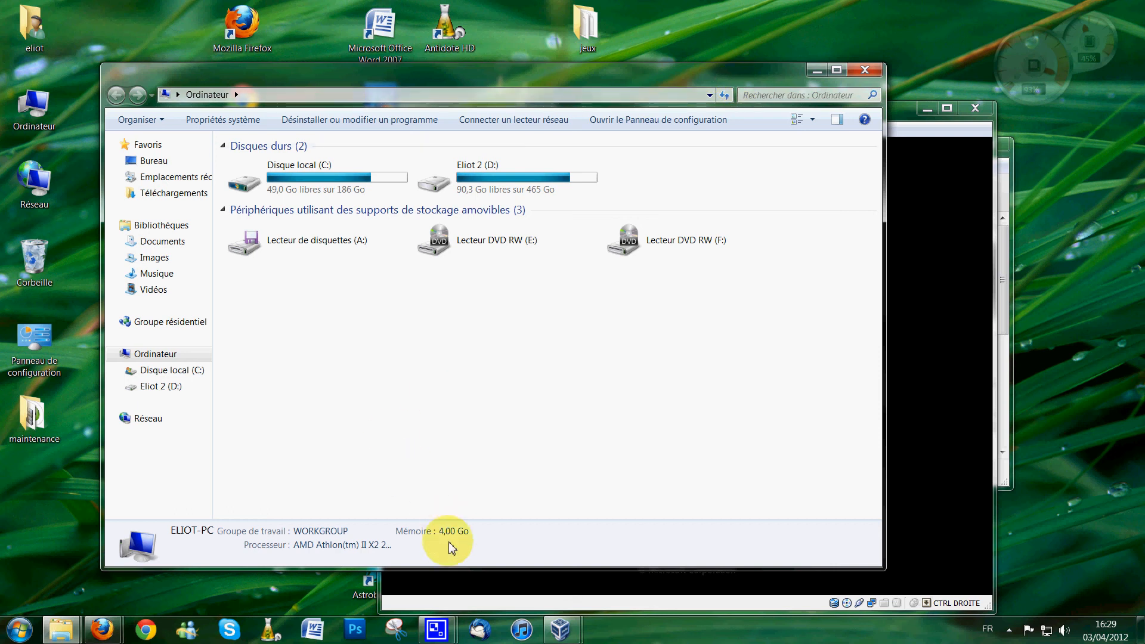
pyautogui.click(865, 70)
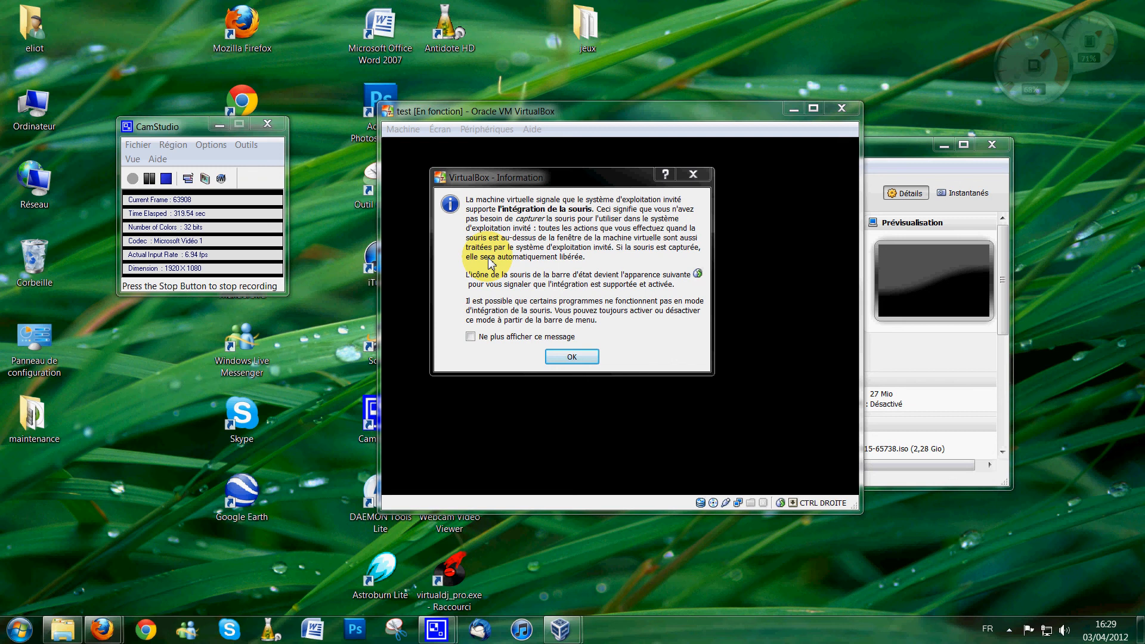
# Step: Accept the French language and keyboard settings in the Windows 7 installer, and power off the test machine
pyautogui.click(571, 357)
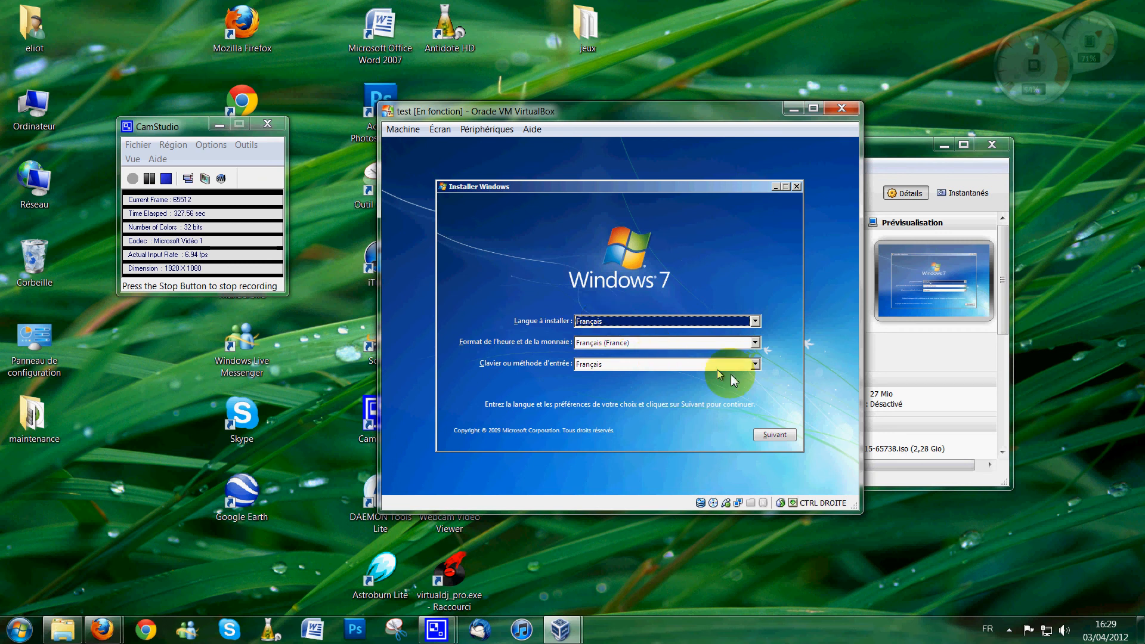
pyautogui.click(776, 435)
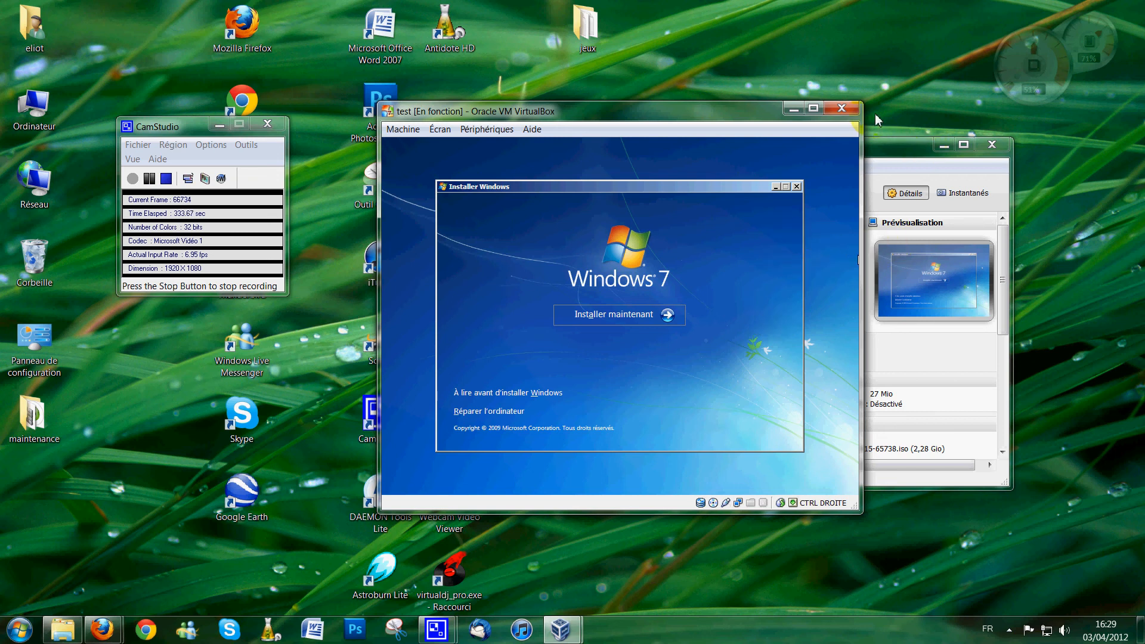
pyautogui.click(842, 109)
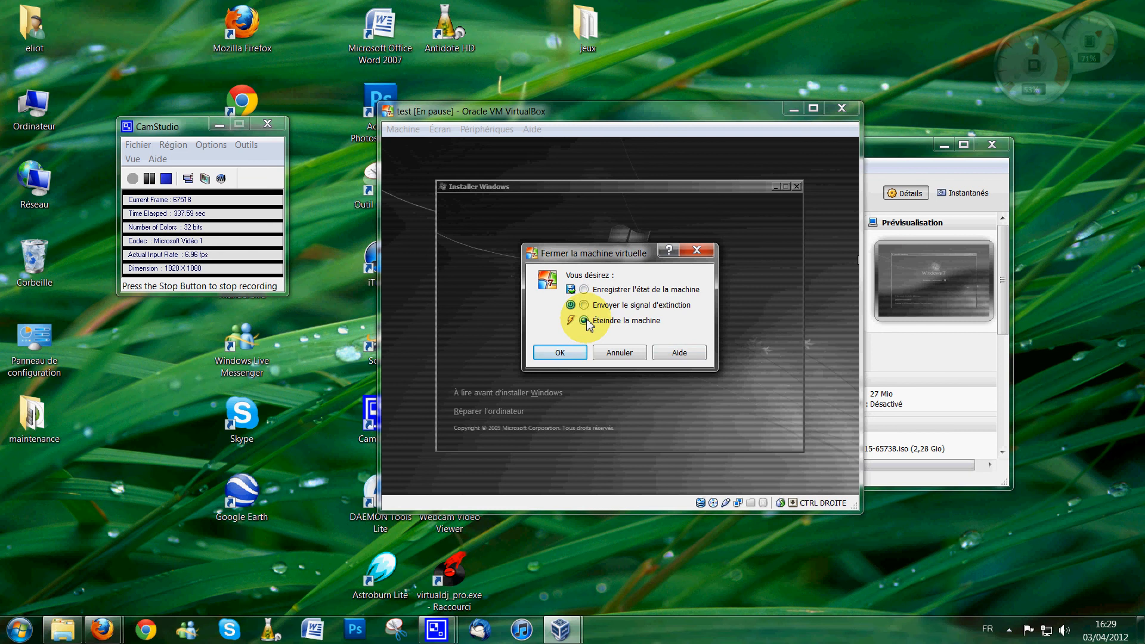
pyautogui.click(563, 354)
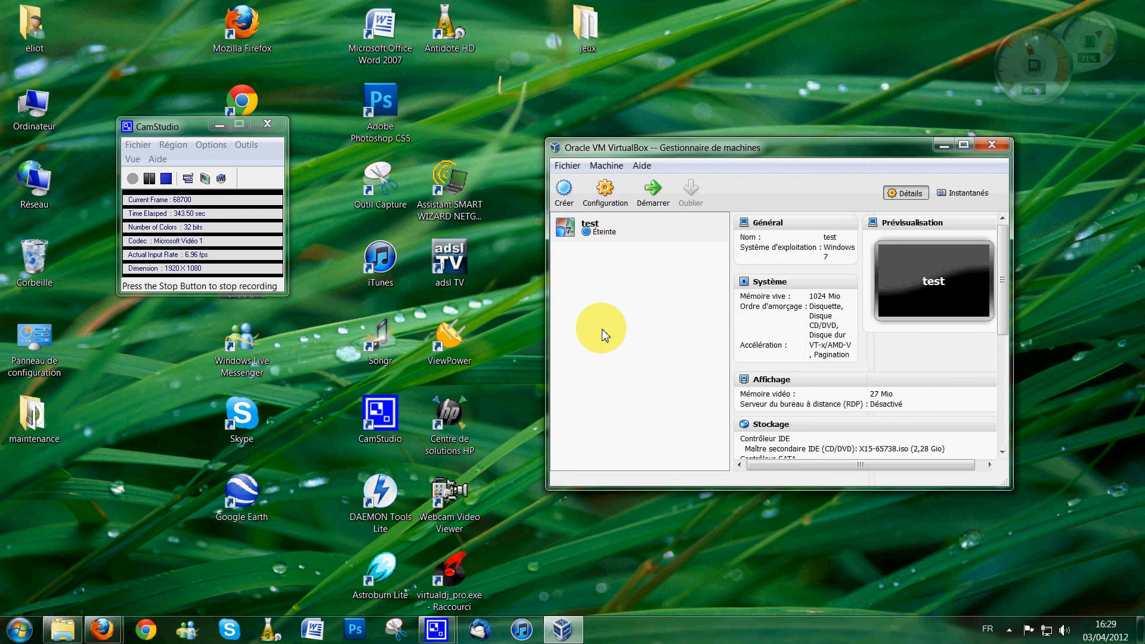
# Step: Start a new virtual machine named ubuntu test with Linux as operating system and Ubuntu as version
pyautogui.click(613, 234)
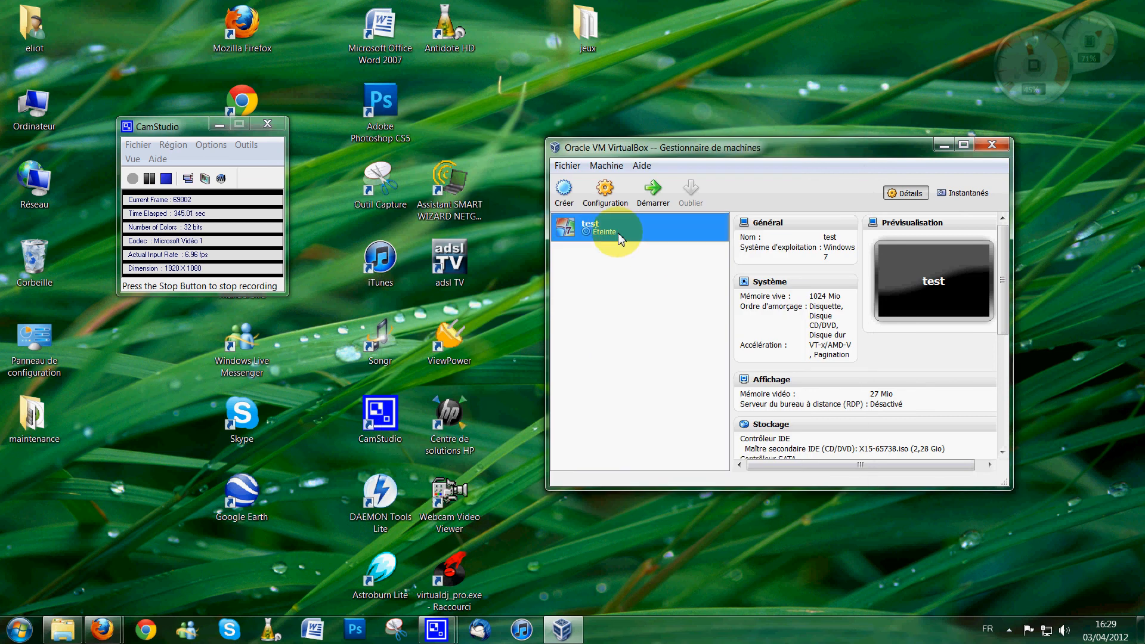
pyautogui.click(567, 190)
pyautogui.click(871, 432)
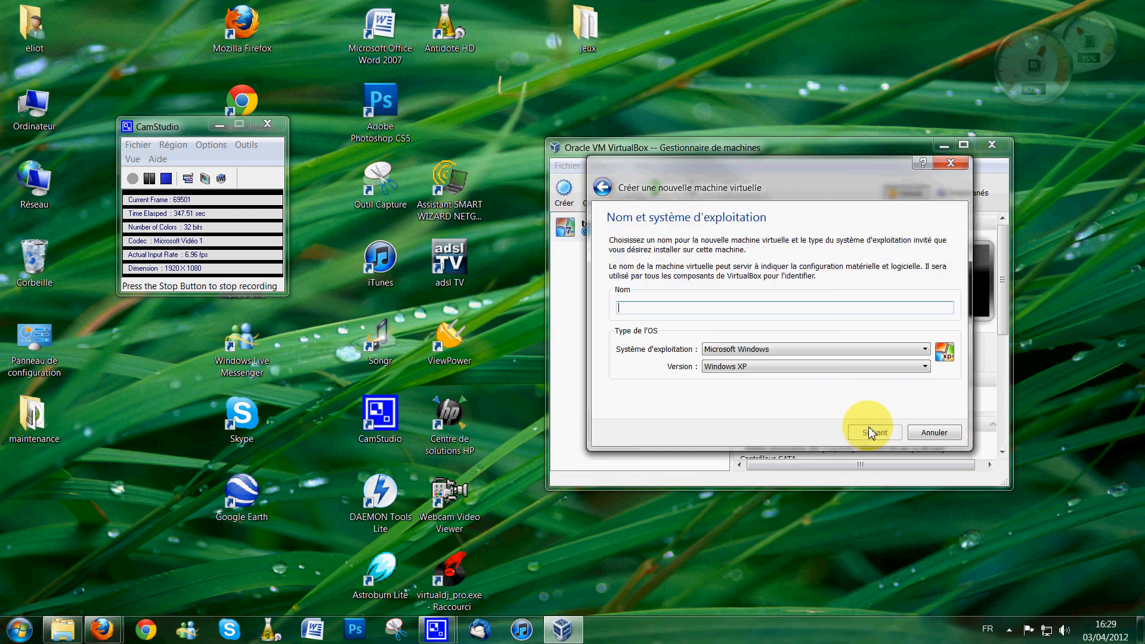
pyautogui.click(872, 351)
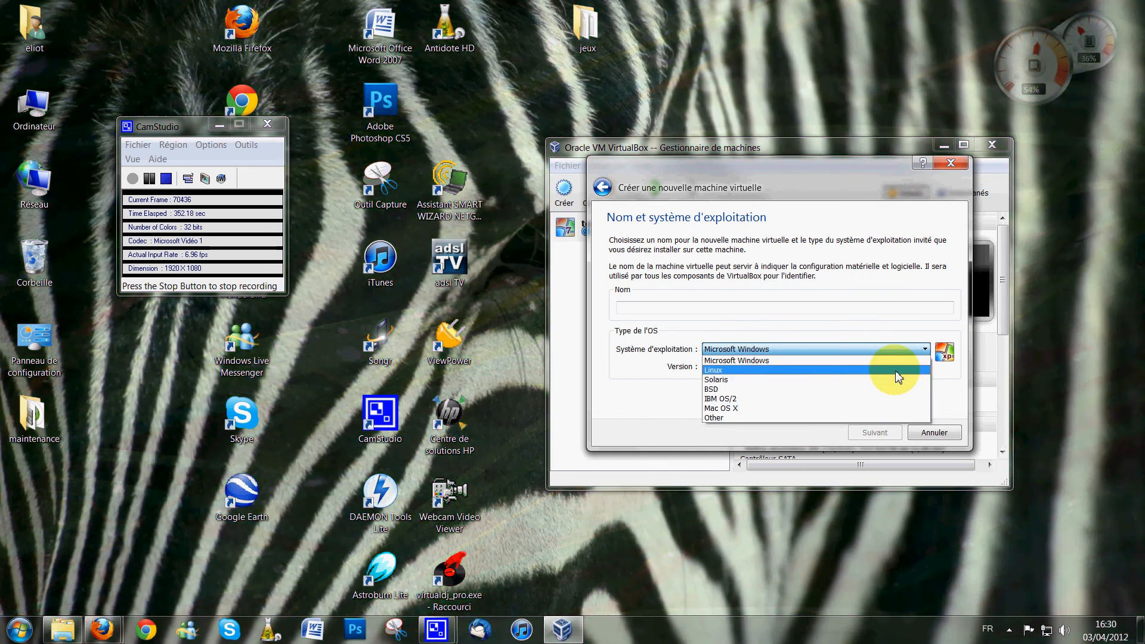
pyautogui.click(897, 371)
pyautogui.click(811, 369)
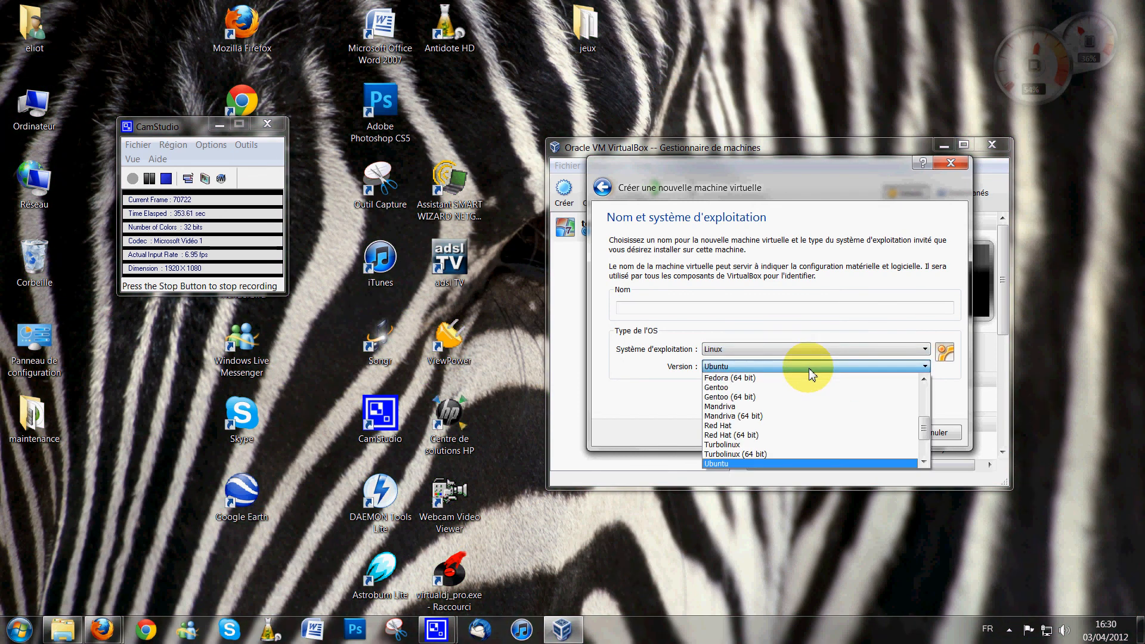
pyautogui.click(811, 369)
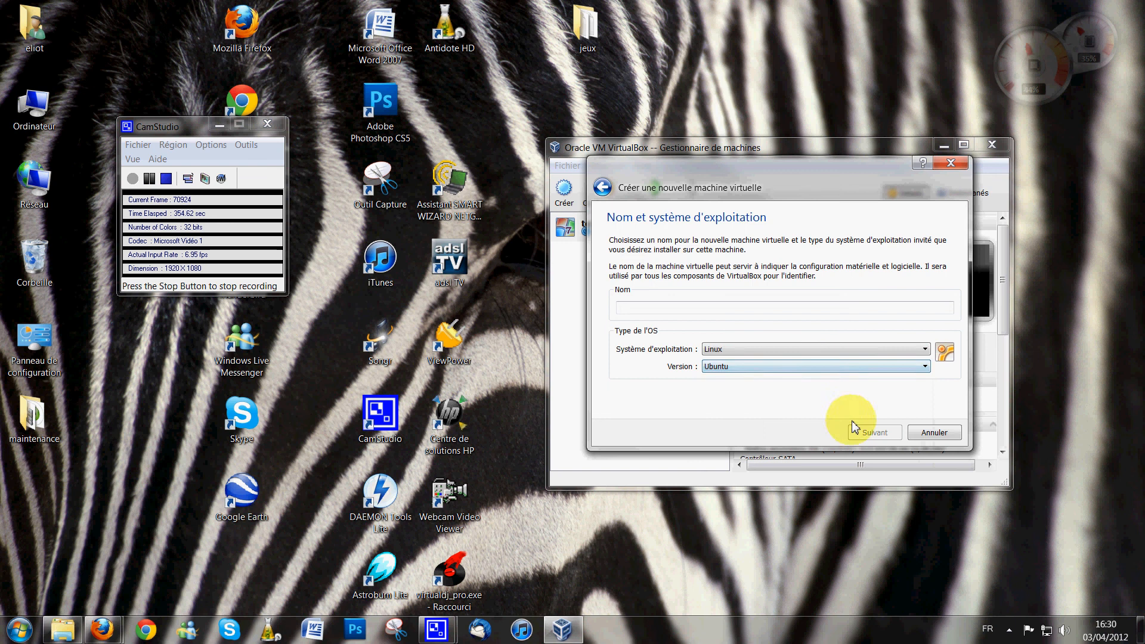
pyautogui.click(769, 311)
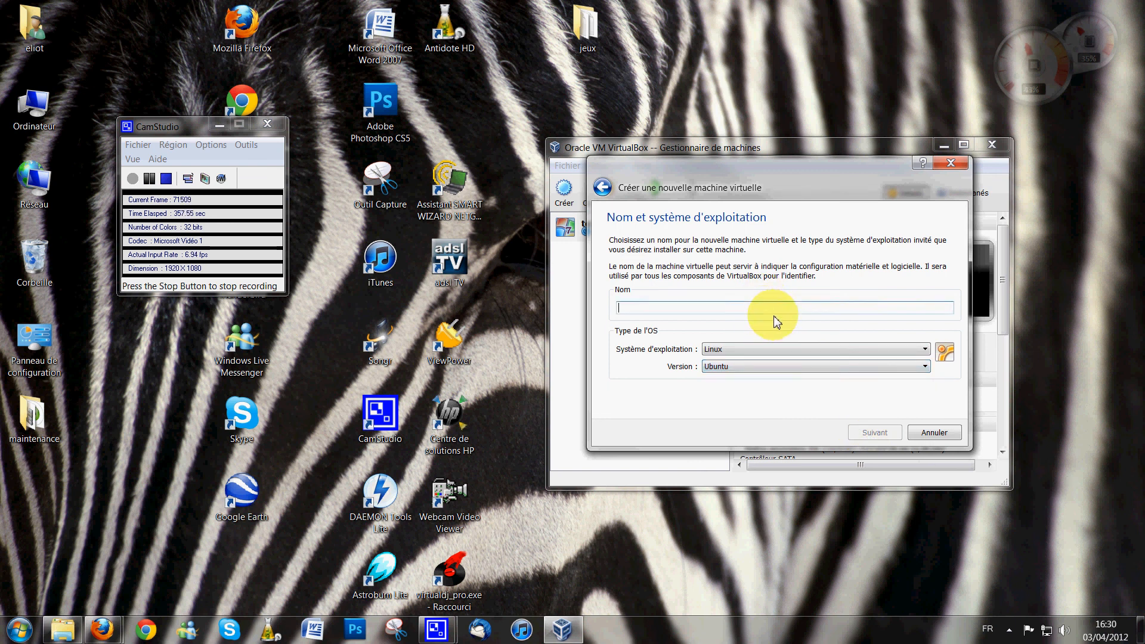
pyautogui.write('u')
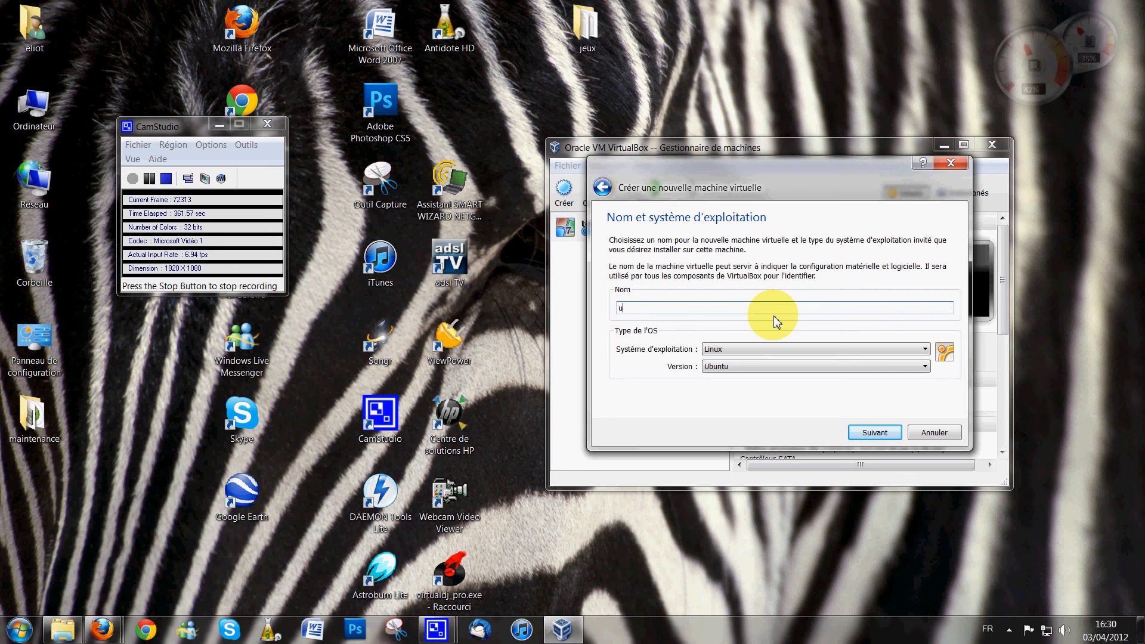
pyautogui.write('buntu test')
pyautogui.click(874, 432)
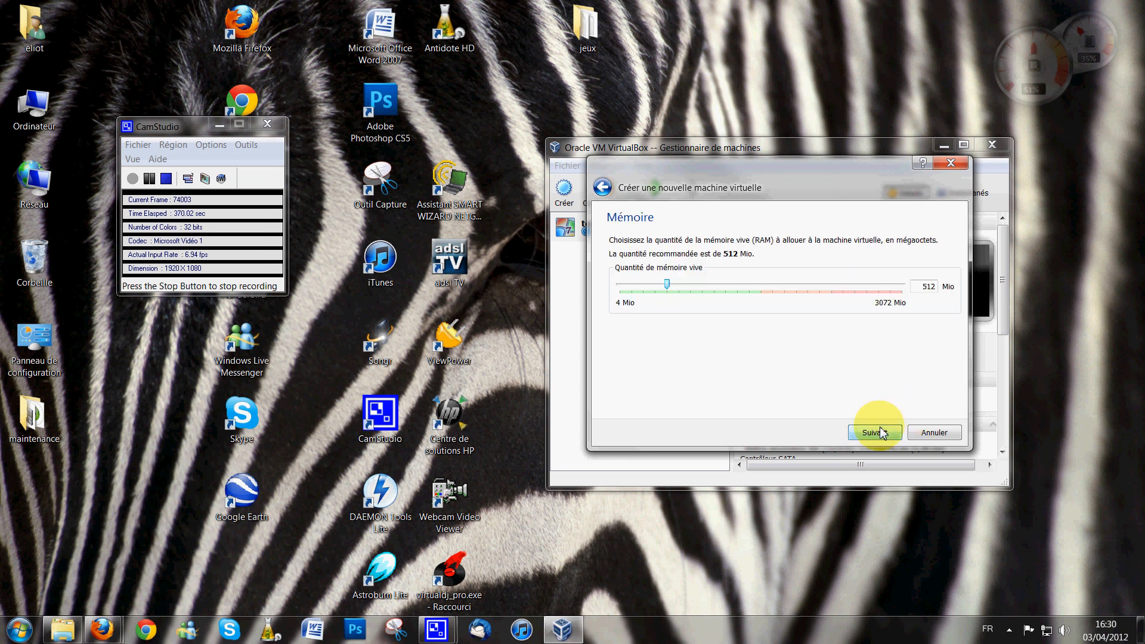
# Step: Allocate 1024 Mio of RAM to the ubuntu test machine and choose to create a new boot hard disk
pyautogui.moveTo(665, 286); pyautogui.dragTo(714, 286)
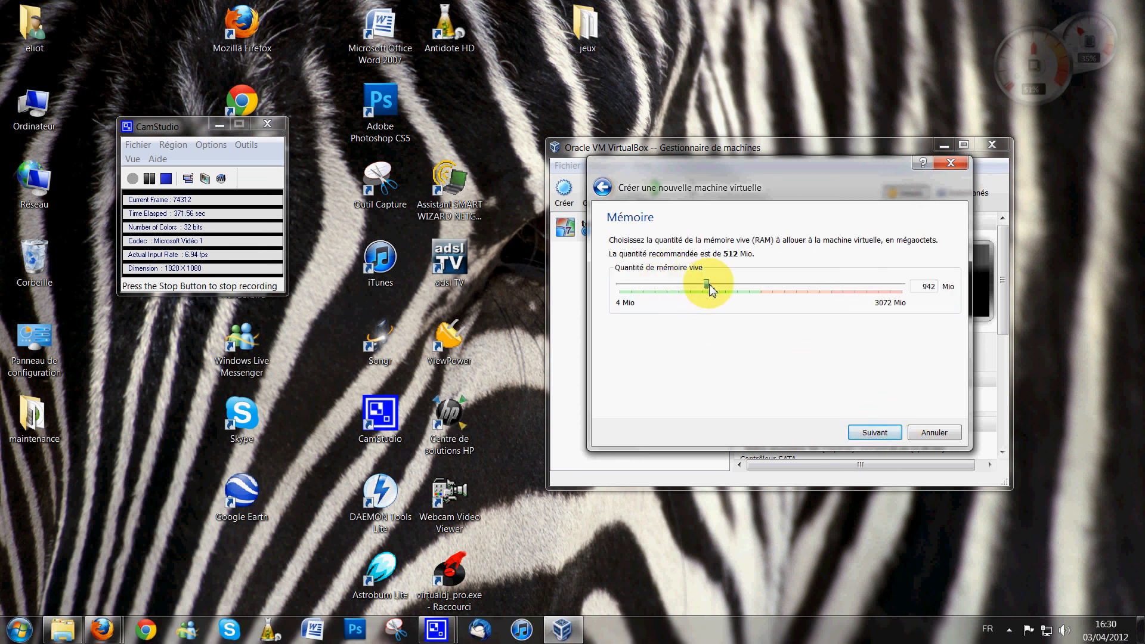
pyautogui.click(859, 430)
pyautogui.click(859, 431)
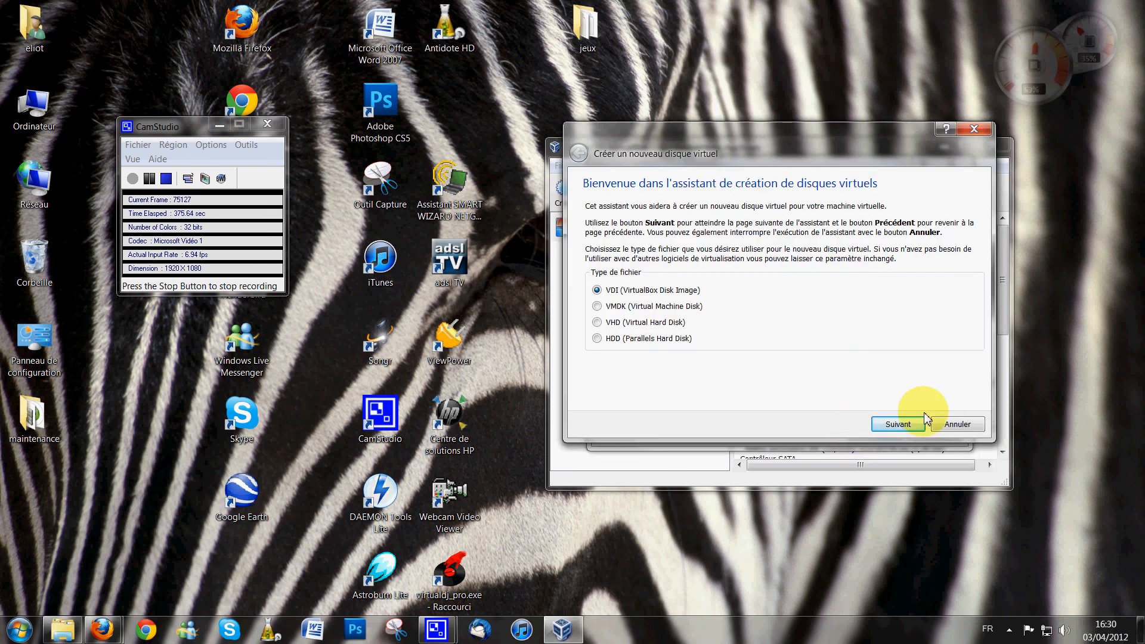
# Step: Create an 8,00 Gio VDI disk named ubuntu test and finish creating the virtual machine
pyautogui.click(898, 423)
pyautogui.click(899, 425)
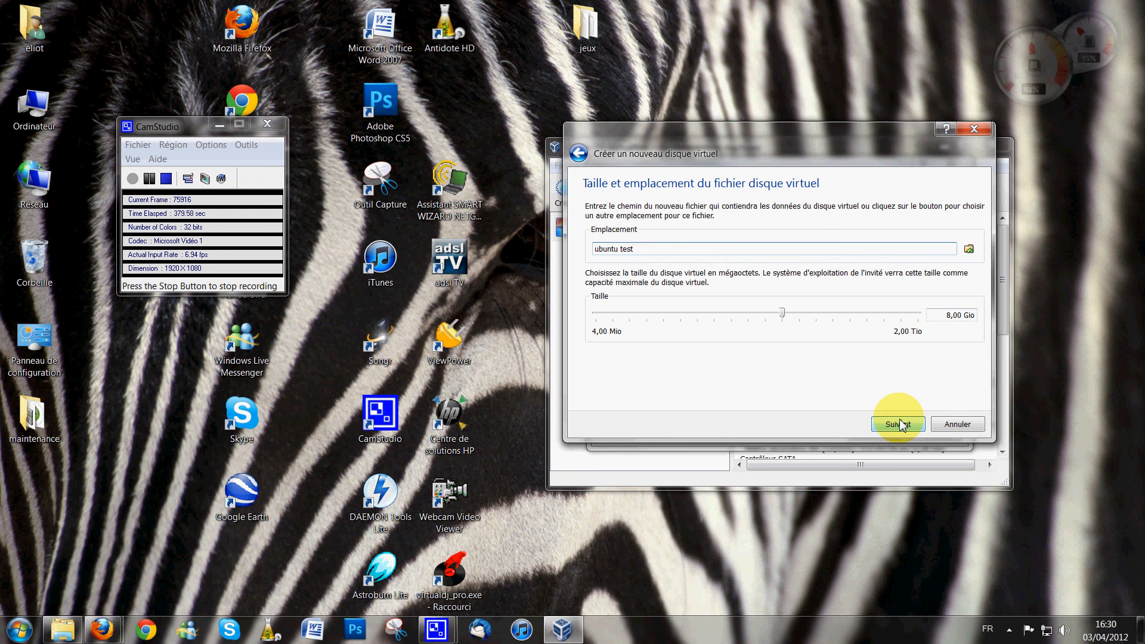
pyautogui.click(899, 424)
pyautogui.click(899, 424)
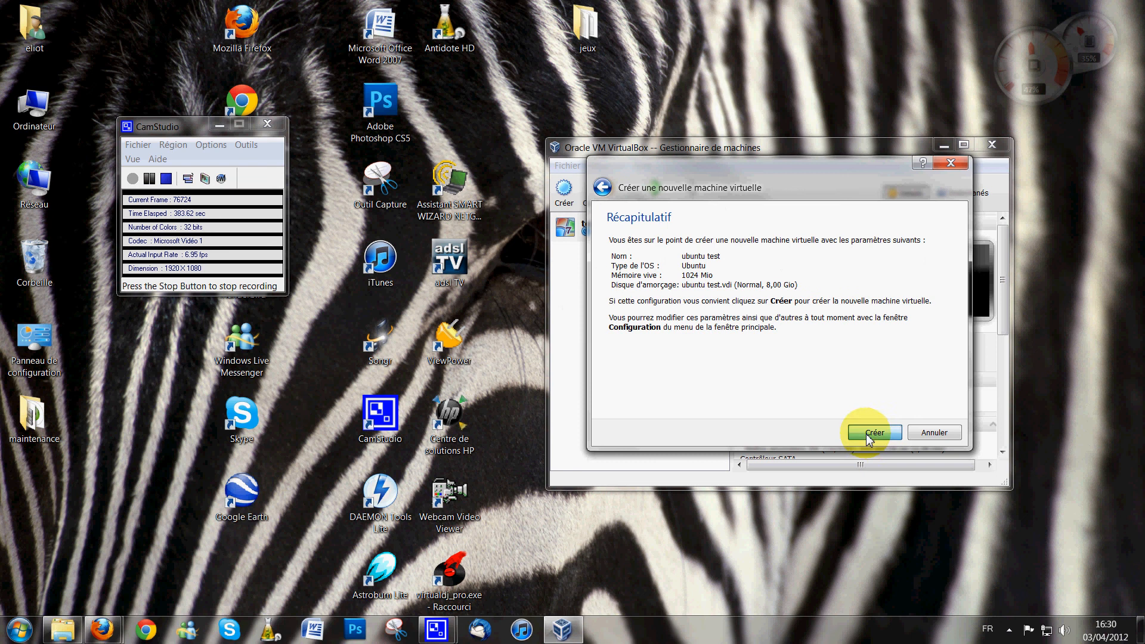
pyautogui.click(870, 435)
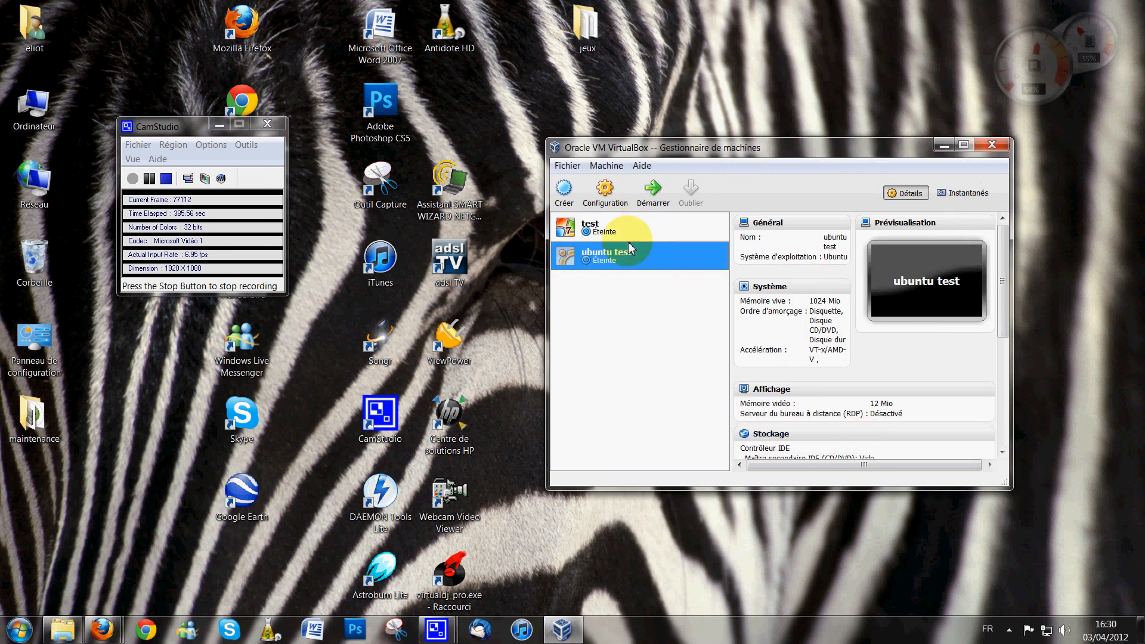
# Step: In the ubuntu test machine's storage settings, select the empty IDE optical drive and start choosing a virtual CD/DVD file for it
pyautogui.click(605, 190)
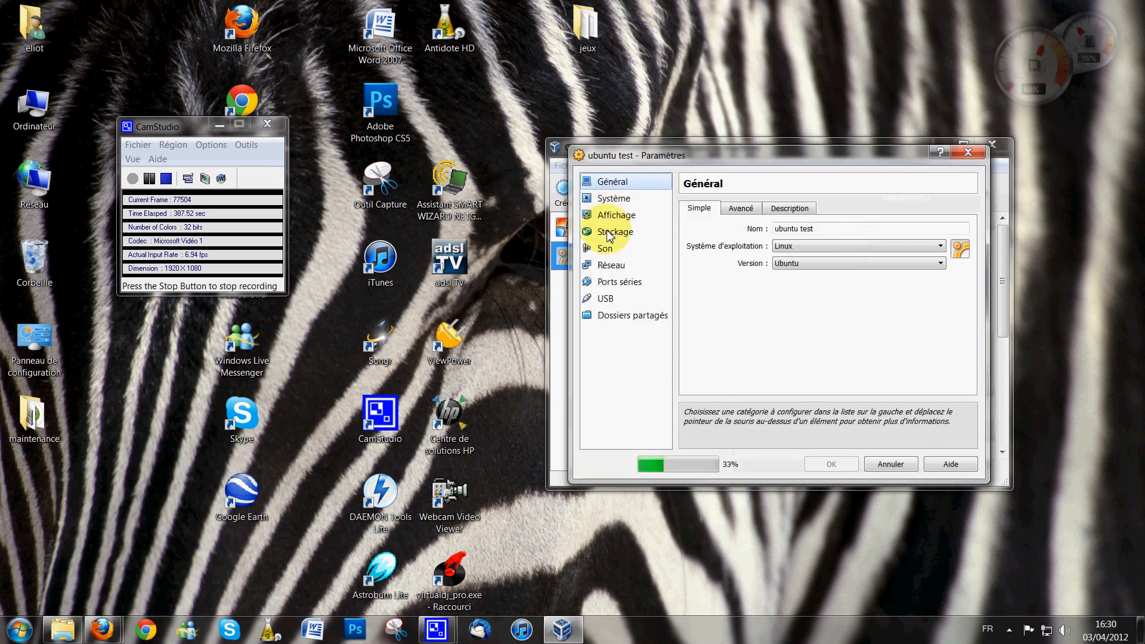
pyautogui.click(607, 236)
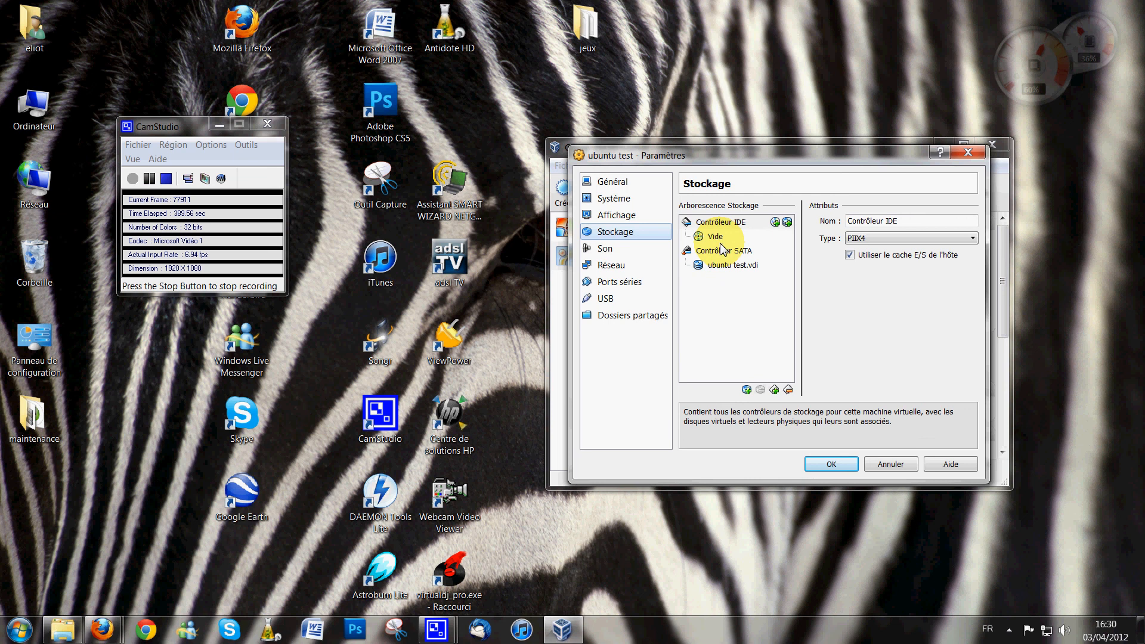
pyautogui.click(719, 238)
pyautogui.click(971, 222)
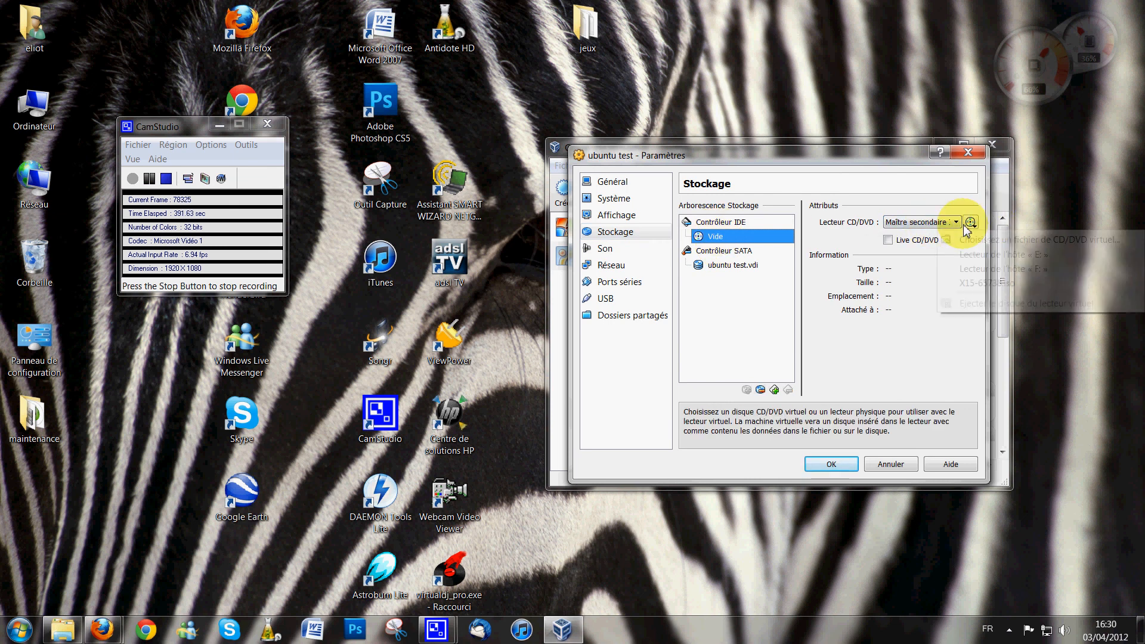
pyautogui.click(971, 242)
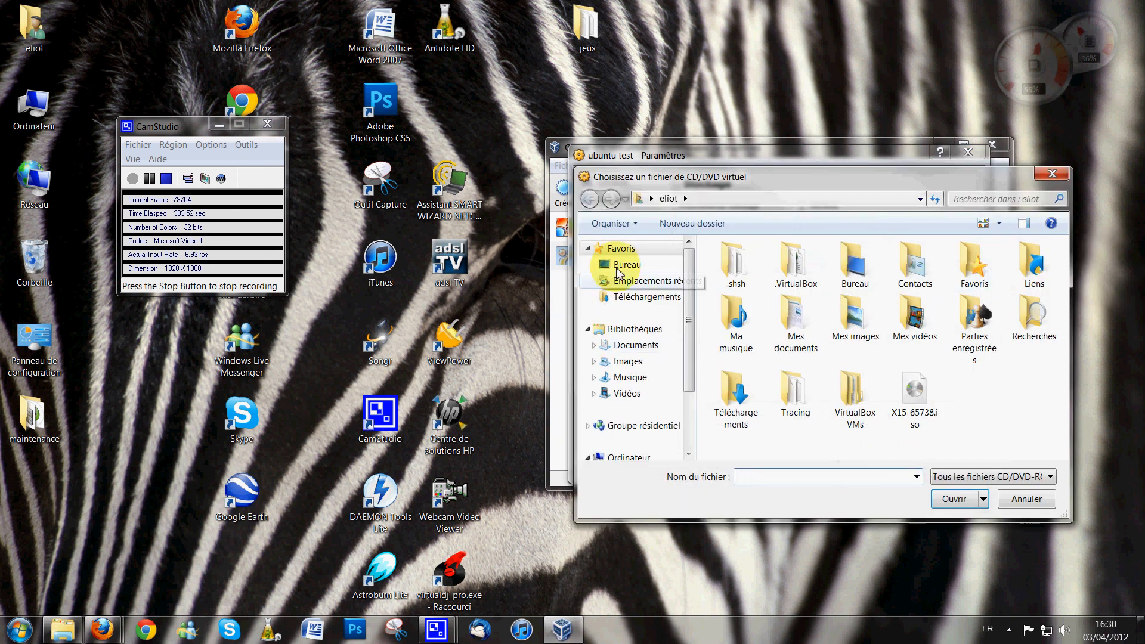
# Step: Attach ubuntu-11.10-desktop-i386-fr.iso from the ubuntu folder under logiciel et jeux > logiciel a installer on drive D:, and save the settings
pyautogui.click(617, 264)
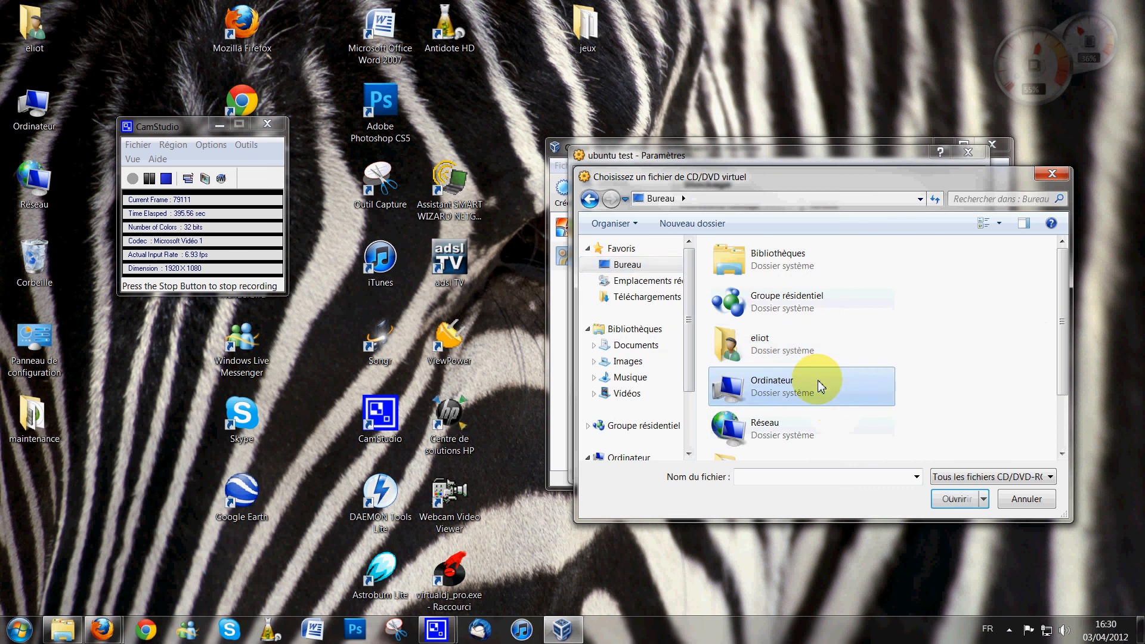
pyautogui.doubleClick(818, 378)
pyautogui.doubleClick(806, 322)
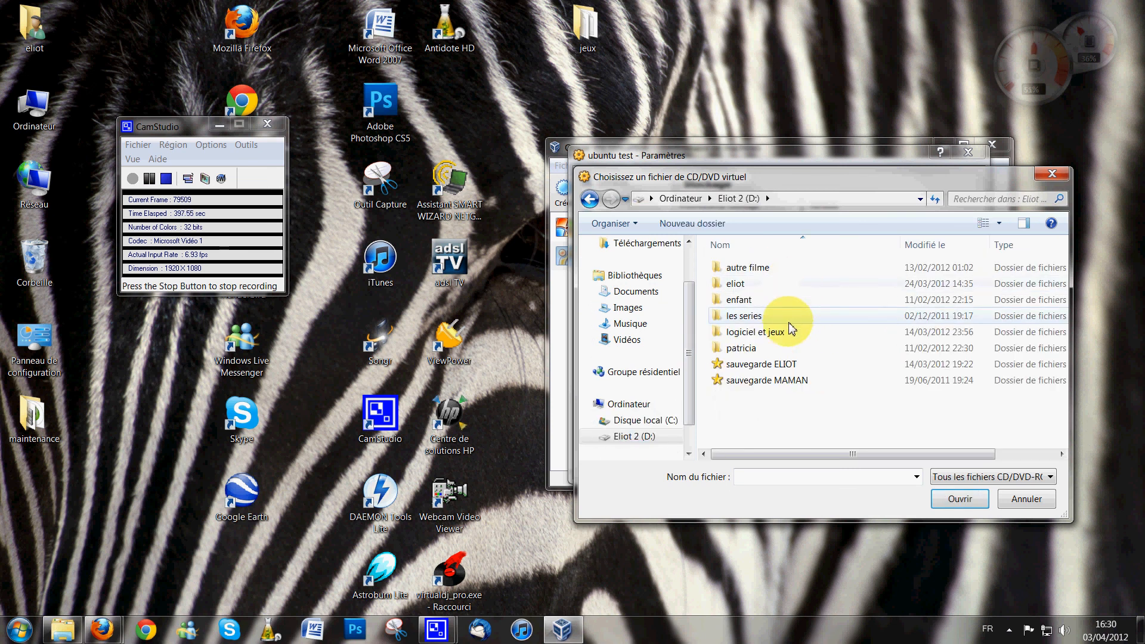
pyautogui.doubleClick(793, 340)
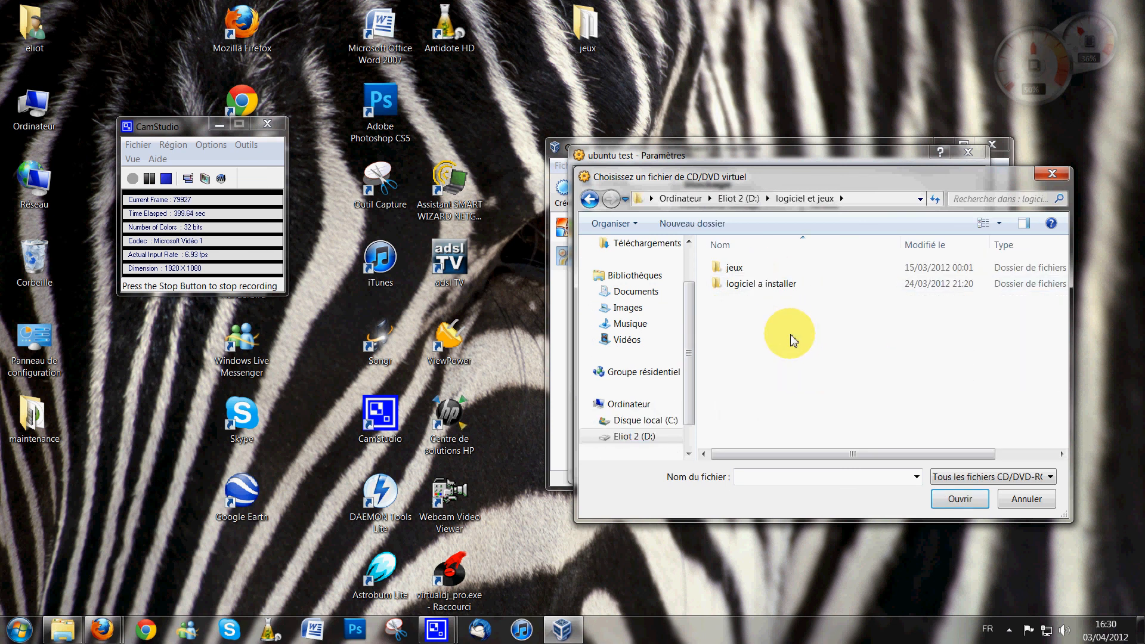
pyautogui.doubleClick(775, 284)
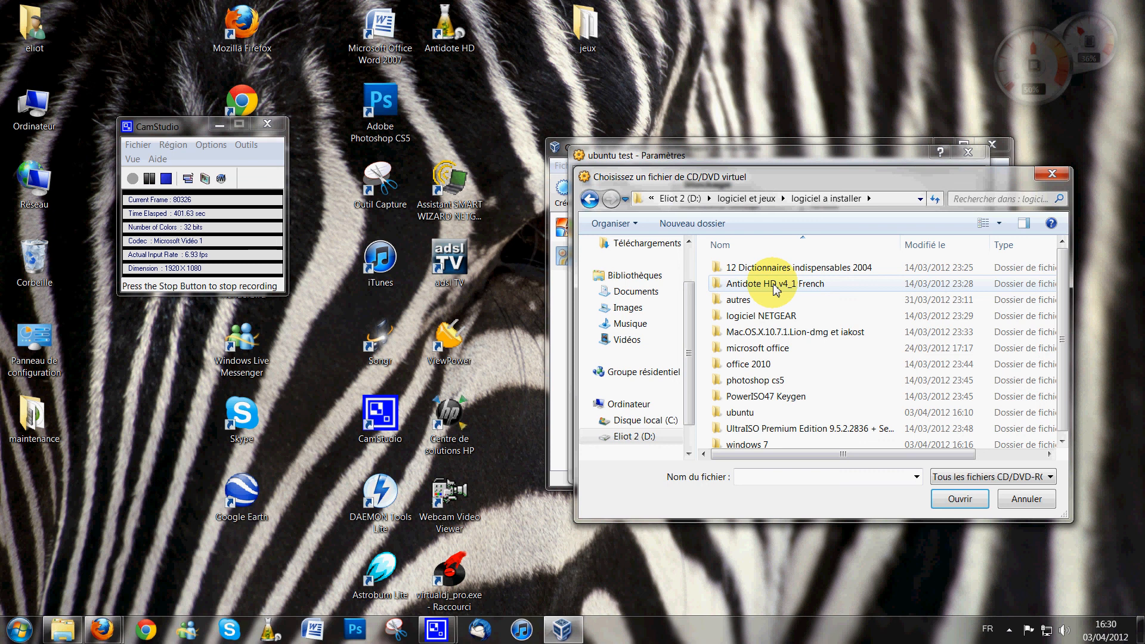
pyautogui.doubleClick(761, 415)
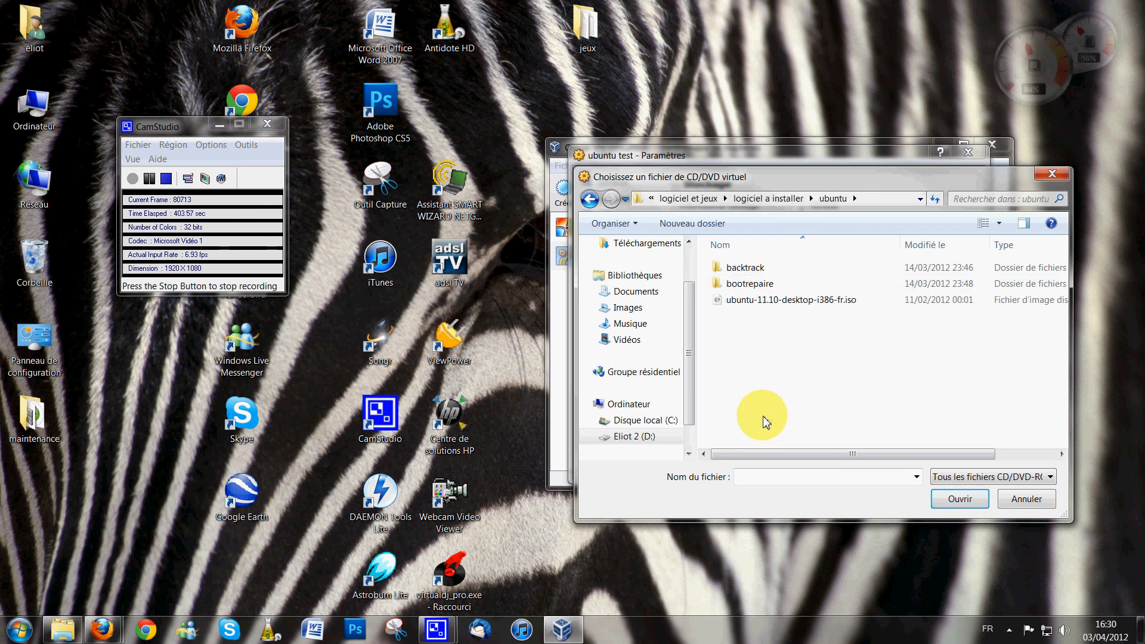
pyautogui.doubleClick(828, 301)
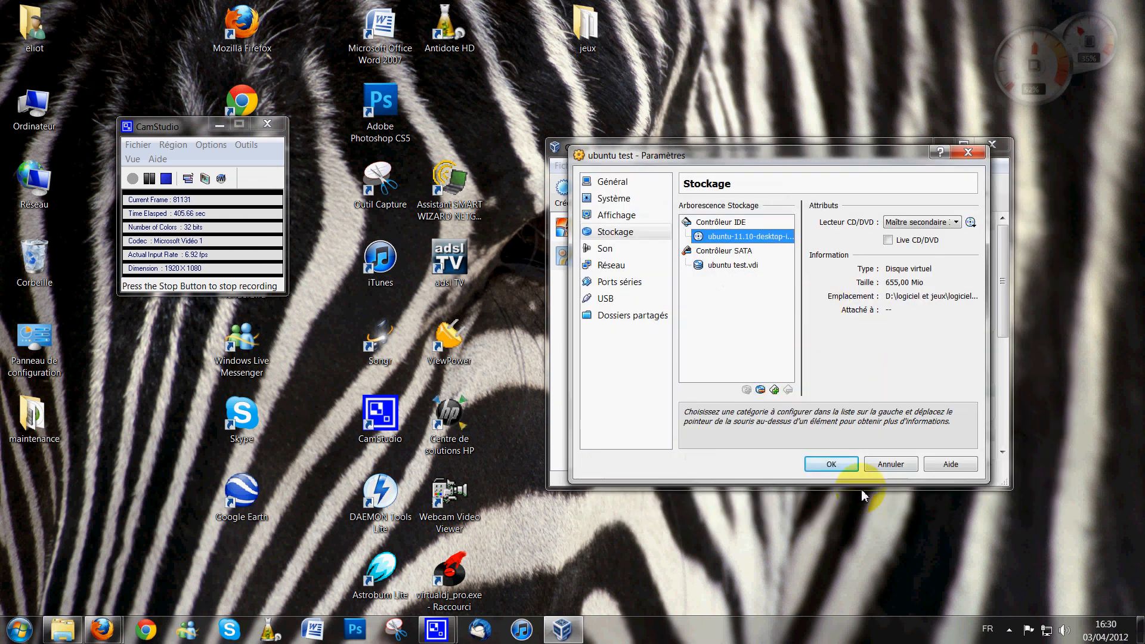
pyautogui.click(827, 464)
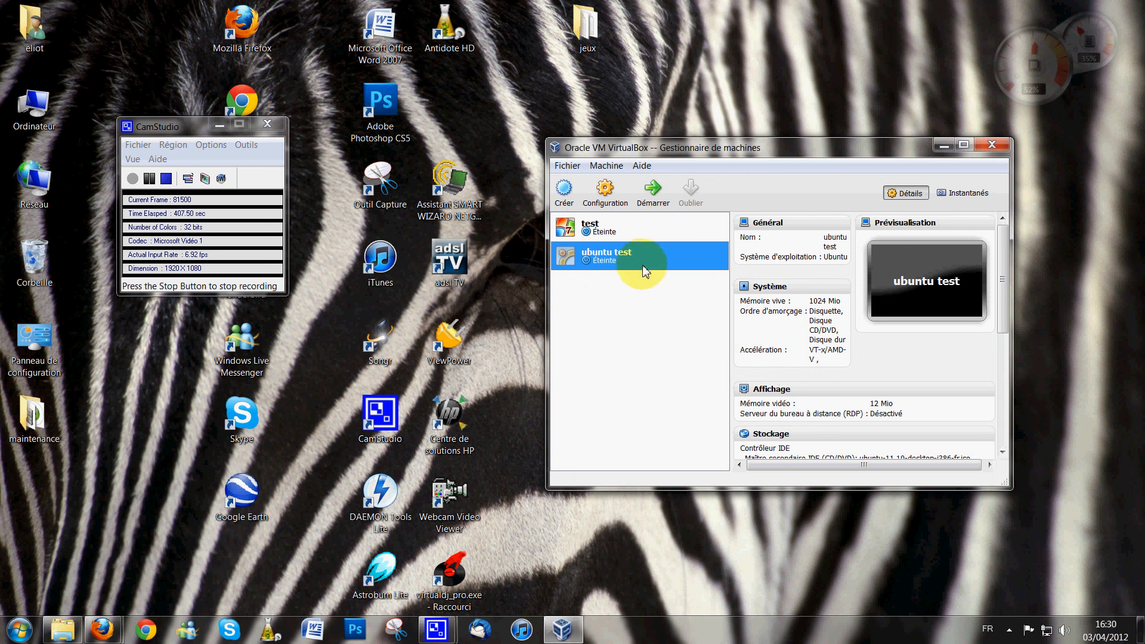
# Step: Boot the ubuntu test machine from the attached ISO and move its window over the machine manager
pyautogui.click(640, 190)
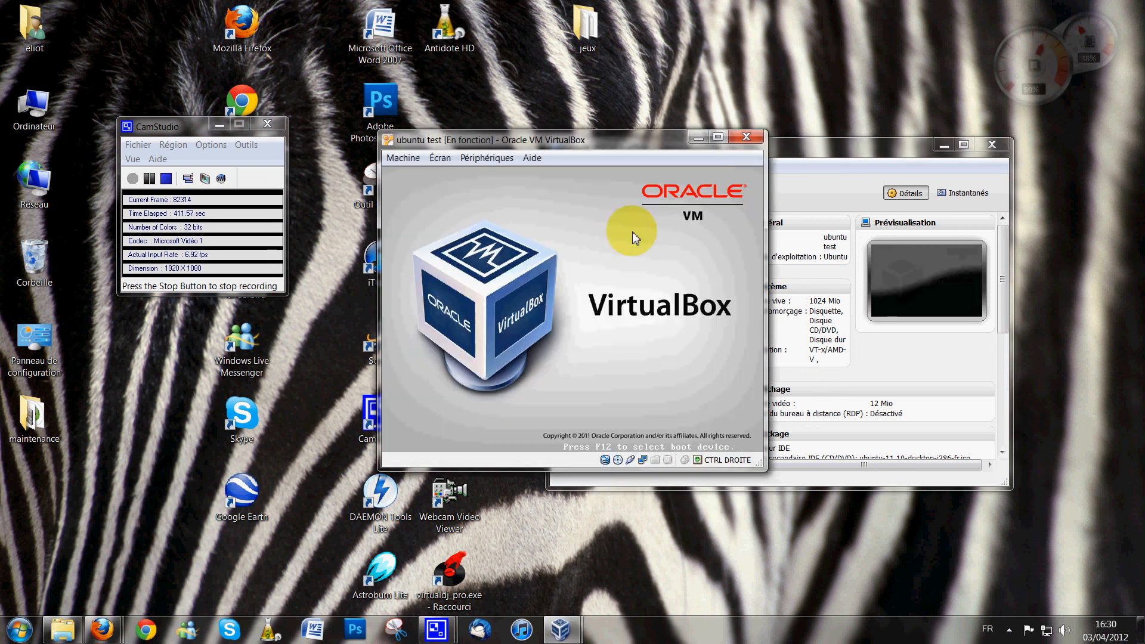
pyautogui.moveTo(566, 139); pyautogui.dragTo(772, 135)
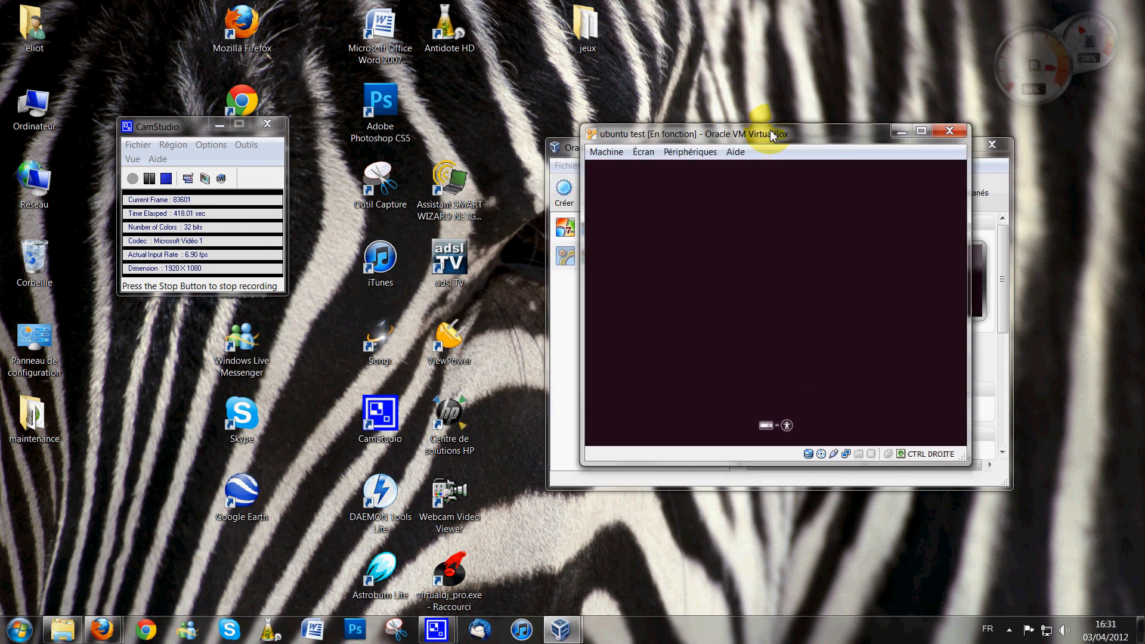
pyautogui.click(763, 438)
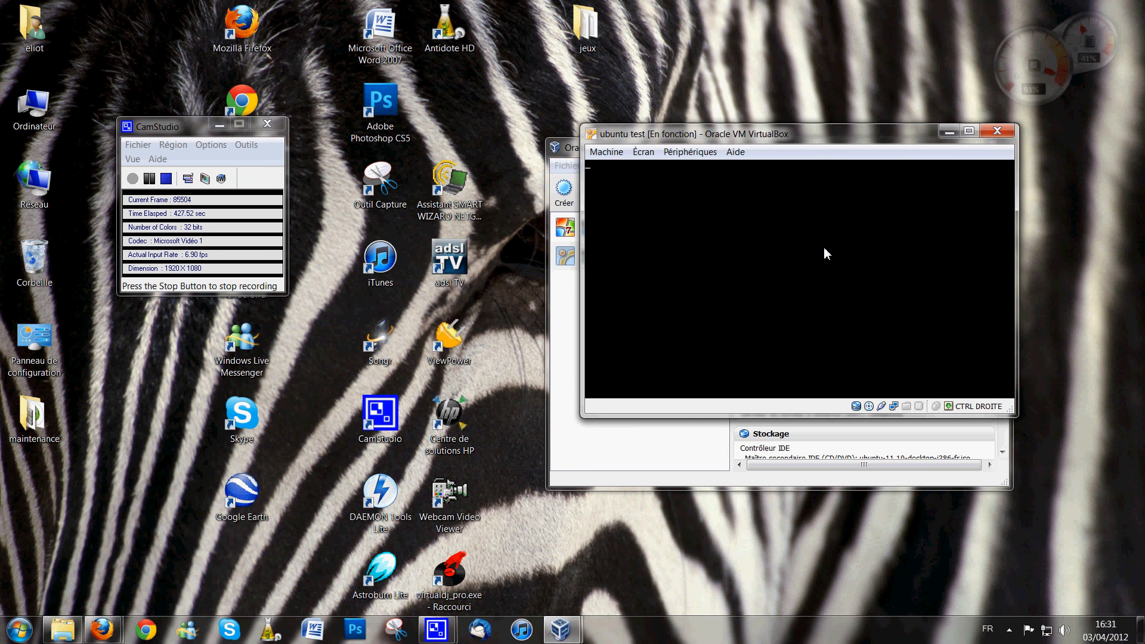
pyautogui.click(786, 357)
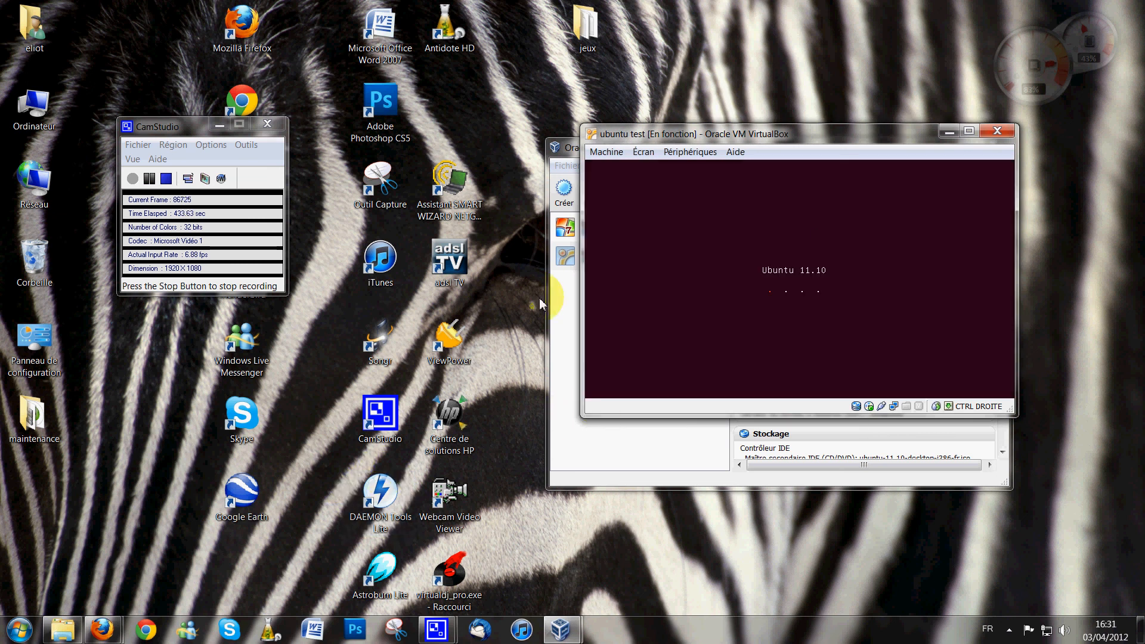
# Step: Close the running ubuntu test machine with the option Éteindre la machine
pyautogui.click(998, 131)
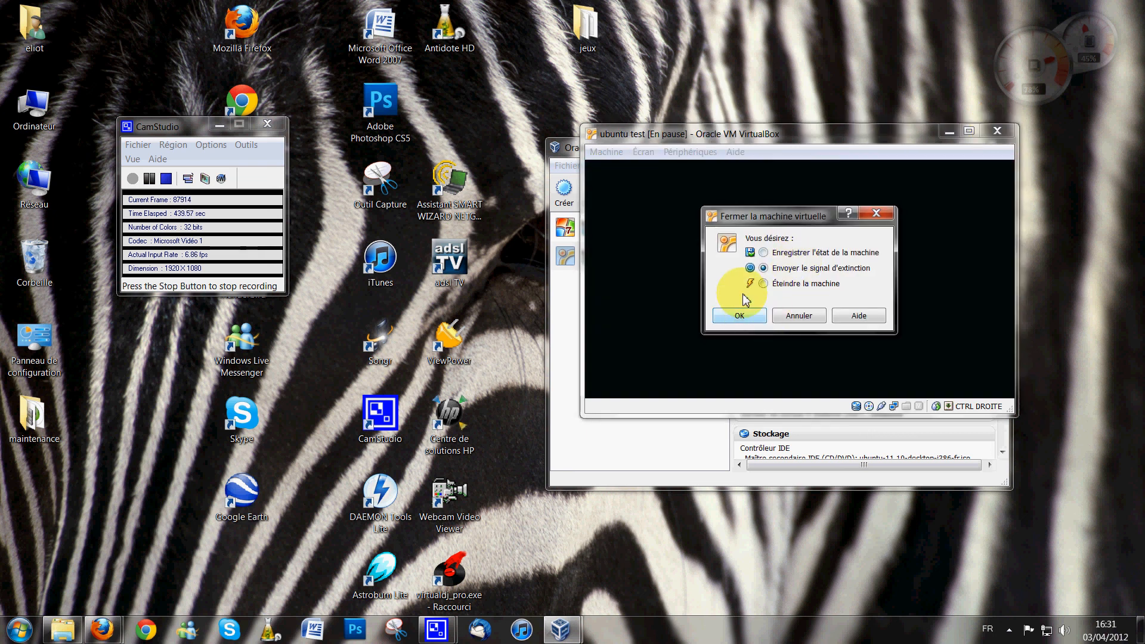
pyautogui.click(764, 284)
pyautogui.click(738, 315)
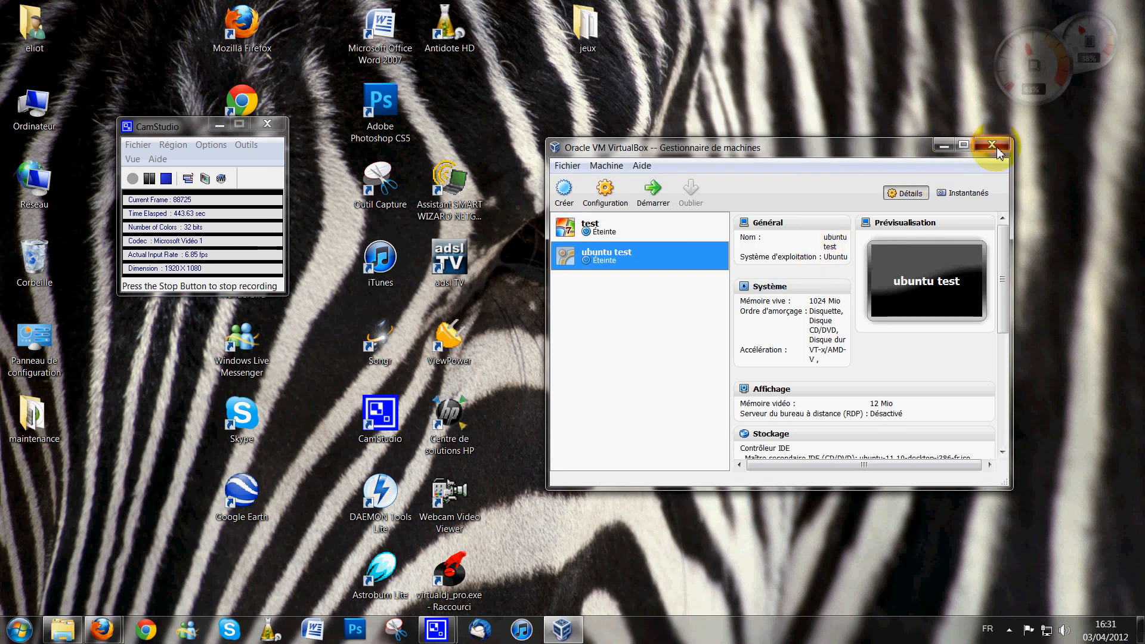
# Step: Close the VirtualBox machine manager and switch to the Firefox window
pyautogui.click(995, 145)
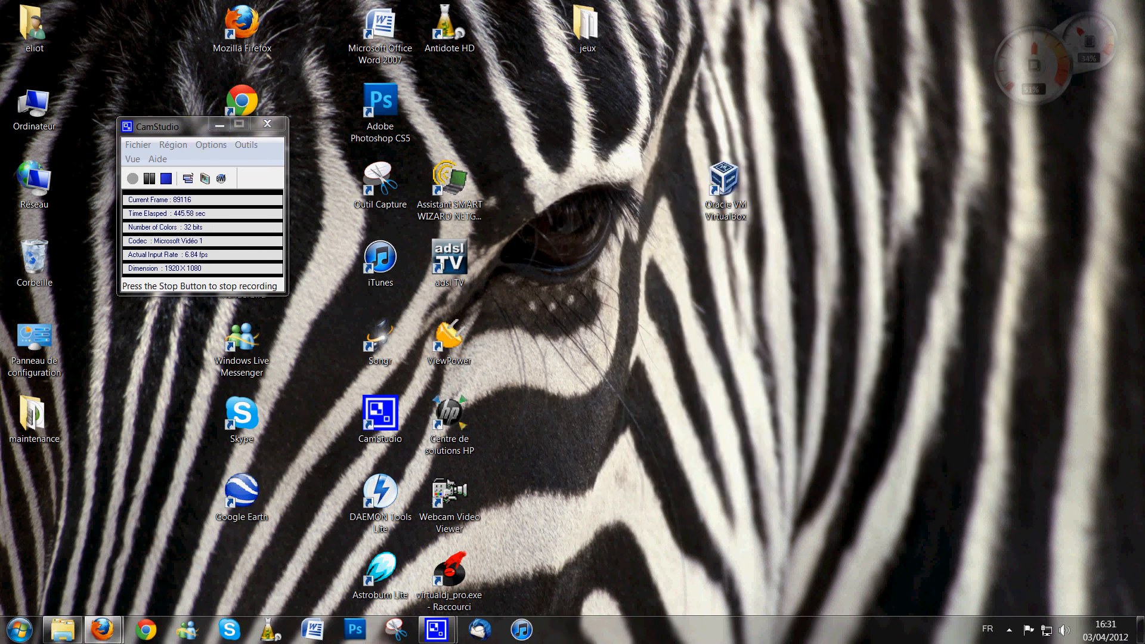
pyautogui.click(103, 629)
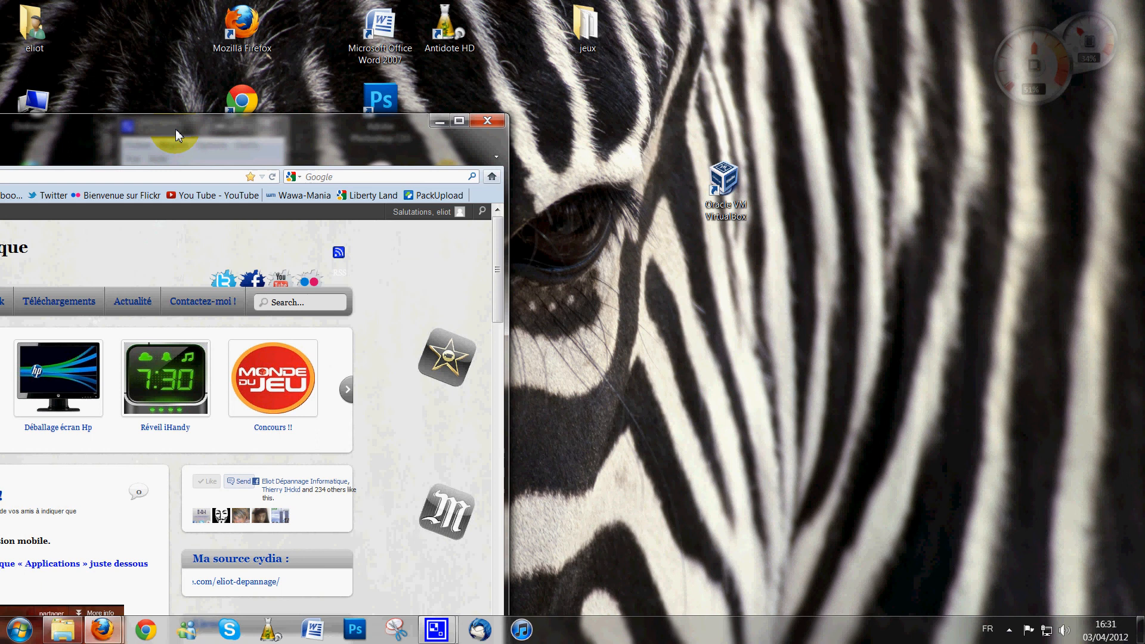